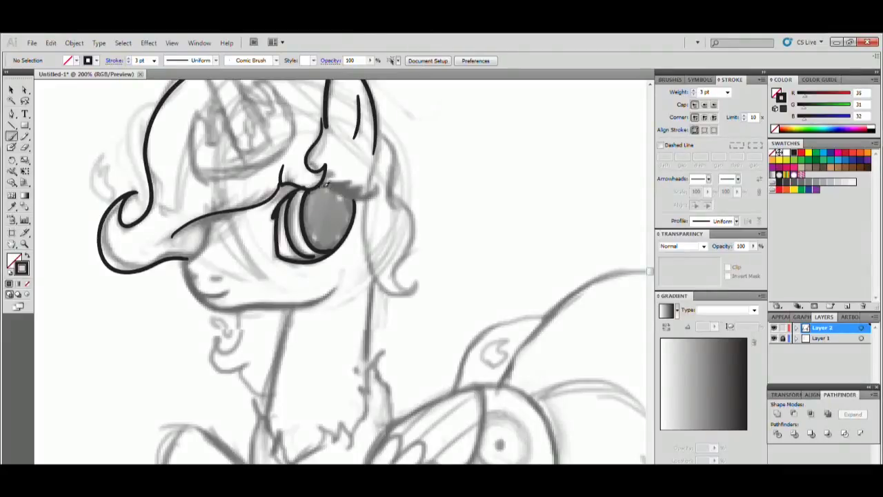
Paint the upper eyelashes, and extend the eye's middle arc to meet the lower eye outline, reshaping its curve.
mouse_move(330, 188)
mouse_down()
mouse_move(380, 184)
mouse_move(369, 181)
mouse_up()
key(a)
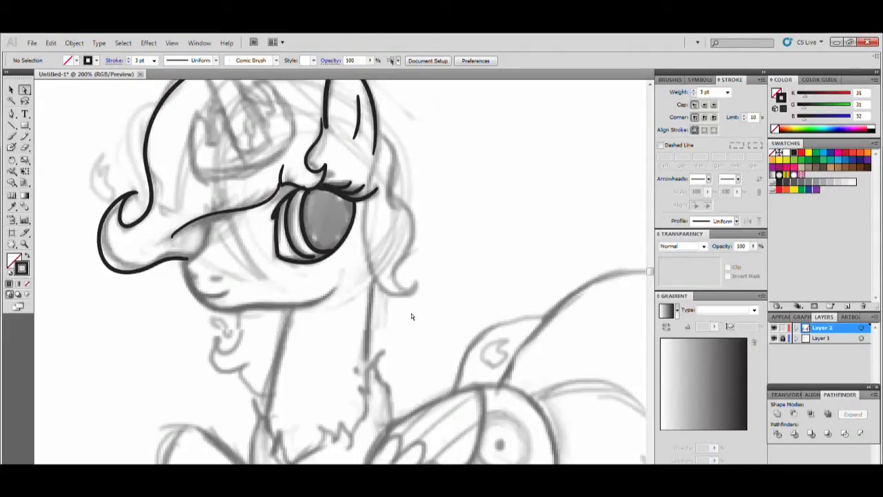
click(307, 259)
scroll(307, 258, up, 3)
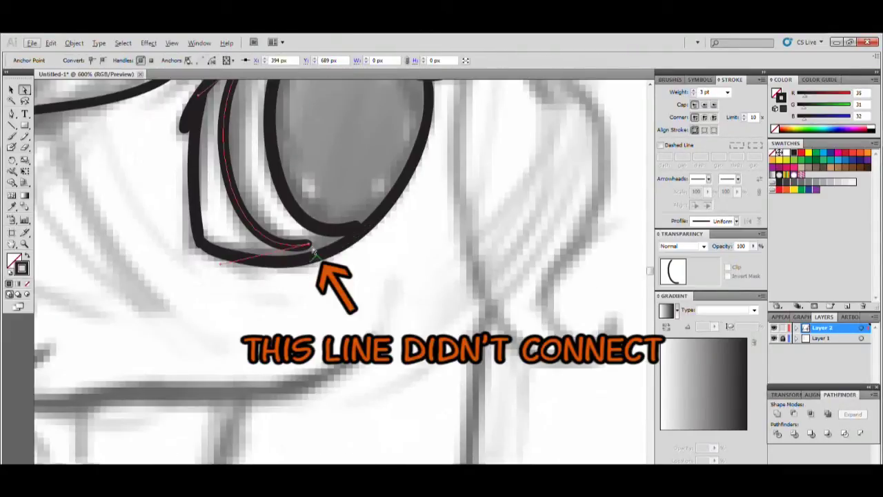
drag(316, 235, 358, 323)
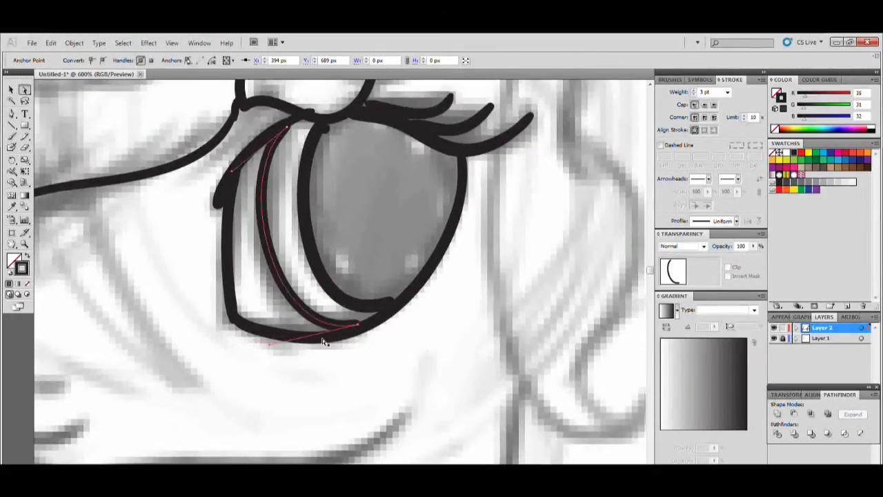
drag(273, 346, 261, 349)
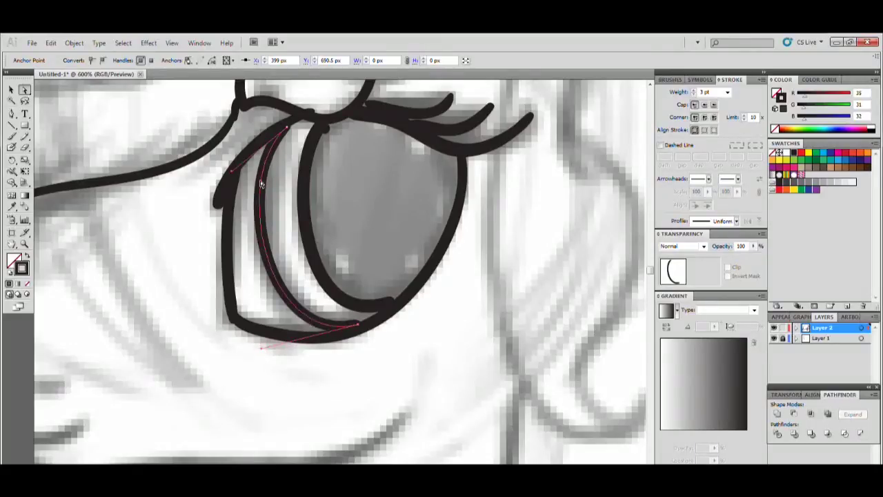
Move the lower end of the arc bordering the grey pupil onto the eye's outer outline.
click(318, 207)
click(322, 127)
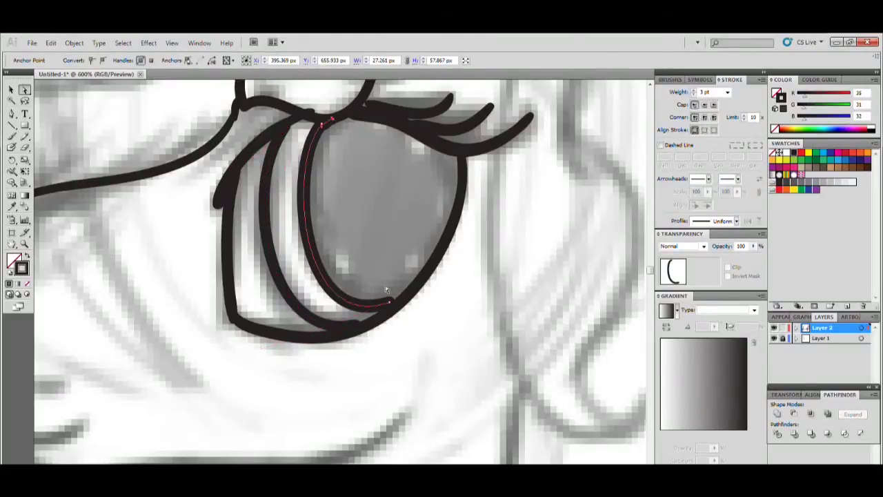
mouse_move(390, 302)
mouse_down()
mouse_move(391, 312)
mouse_move(398, 303)
mouse_up()
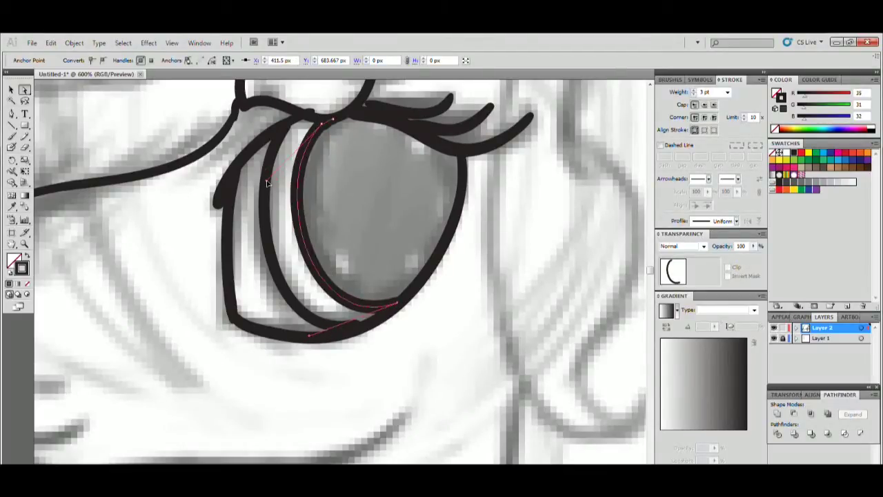
click(204, 297)
Paint the snout, nostril, mouth and jaw line over the sketch with the 3 pt Comic Brush.
key(ctrl+minus)
key(ctrl+minus)
key(ctrl+minus)
scroll(286, 269, up, 1)
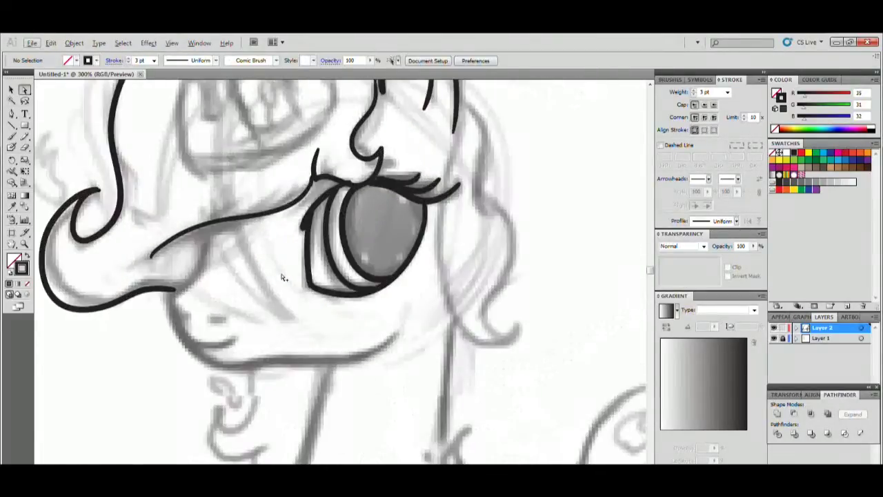
click(174, 293)
key(b)
mouse_move(207, 226)
mouse_down()
mouse_move(198, 267)
mouse_move(171, 296)
mouse_move(168, 278)
mouse_move(231, 333)
mouse_move(249, 321)
mouse_move(301, 322)
mouse_move(413, 297)
mouse_up()
drag(240, 289, 262, 283)
mouse_move(228, 312)
mouse_down()
mouse_move(274, 304)
mouse_move(124, 356)
mouse_up()
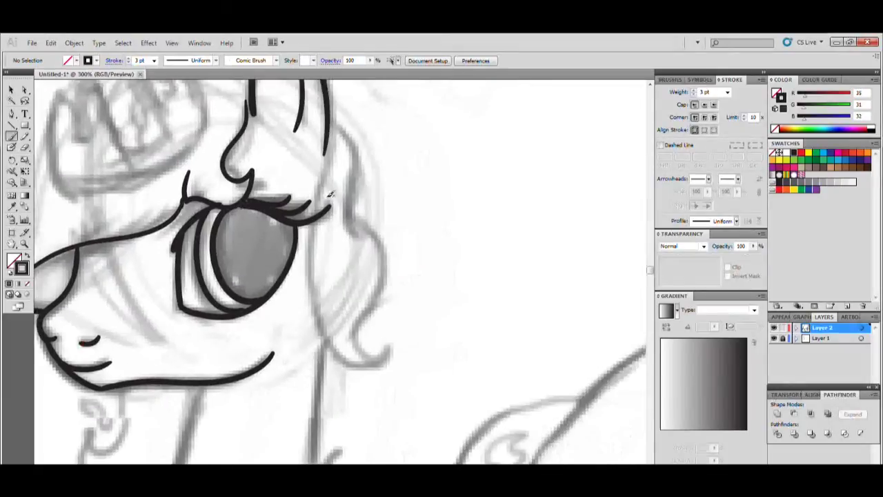
Paint the outlines of the hair lock behind the ear and the flame-shaped crown on the forehead.
mouse_move(330, 153)
mouse_down()
mouse_move(316, 198)
mouse_move(332, 340)
mouse_move(389, 338)
mouse_move(384, 235)
mouse_move(331, 106)
mouse_up()
mouse_move(69, 200)
mouse_down()
mouse_move(197, 304)
mouse_move(172, 207)
mouse_move(254, 242)
mouse_move(301, 205)
mouse_move(324, 254)
mouse_move(181, 304)
mouse_up()
scroll(202, 277, up, 3)
scroll(201, 276, up, 3)
mouse_move(279, 260)
mouse_down()
mouse_move(304, 283)
mouse_move(292, 310)
mouse_up()
drag(238, 322, 195, 212)
scroll(194, 212, up, 3)
drag(238, 387, 217, 187)
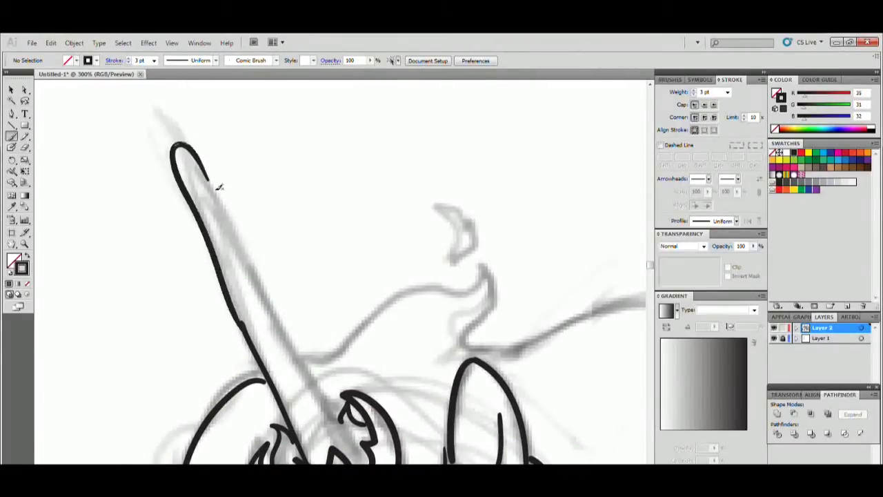
key(ctrl+z)
Paint the two long sides of the horn with the Comic Brush and join them at the tip.
scroll(241, 262, down, 2)
drag(326, 378, 197, 187)
key(ctrl+minus)
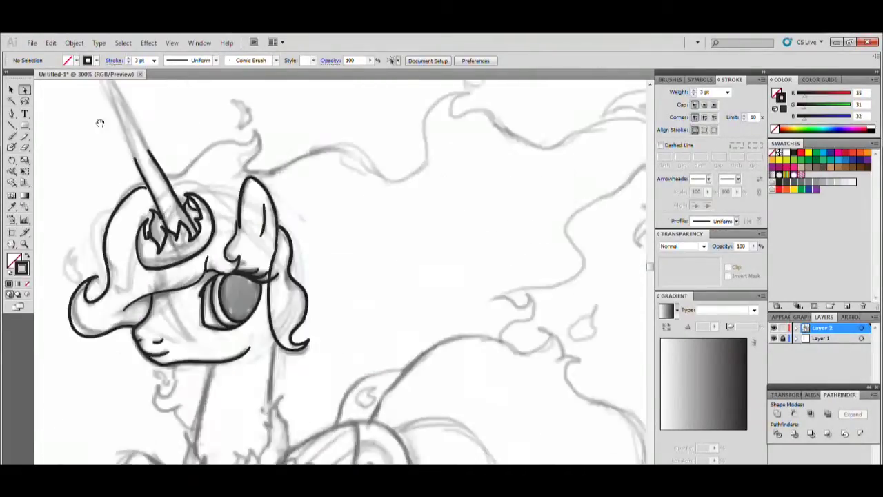
scroll(99, 117, up, 2)
key(a)
click(133, 191)
key(ctrl+shift+a)
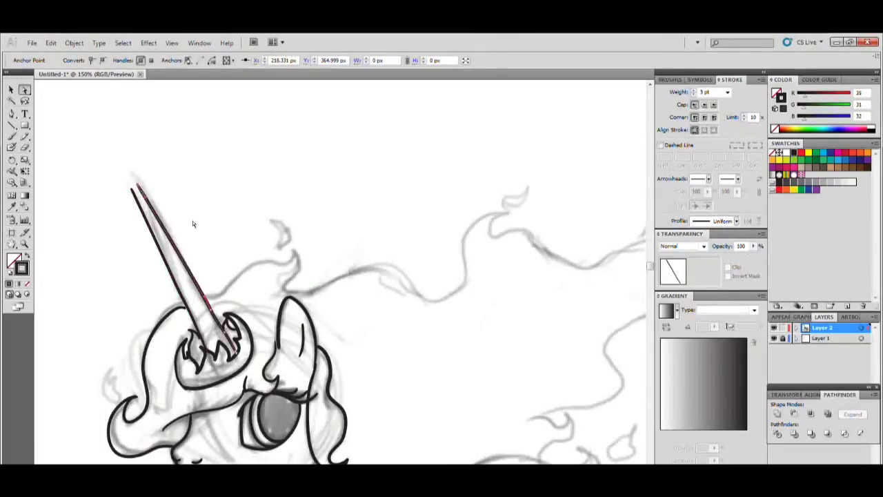
scroll(166, 280, up, 4)
key(b)
mouse_move(166, 280)
mouse_down()
mouse_move(180, 243)
mouse_move(191, 256)
mouse_up()
Trace the outer edge of the face line with the Pen tool, from the forelock around the snout and chin to the cheek.
key(ctrl+minus)
scroll(381, 367, down, 3)
scroll(463, 329, up, 1)
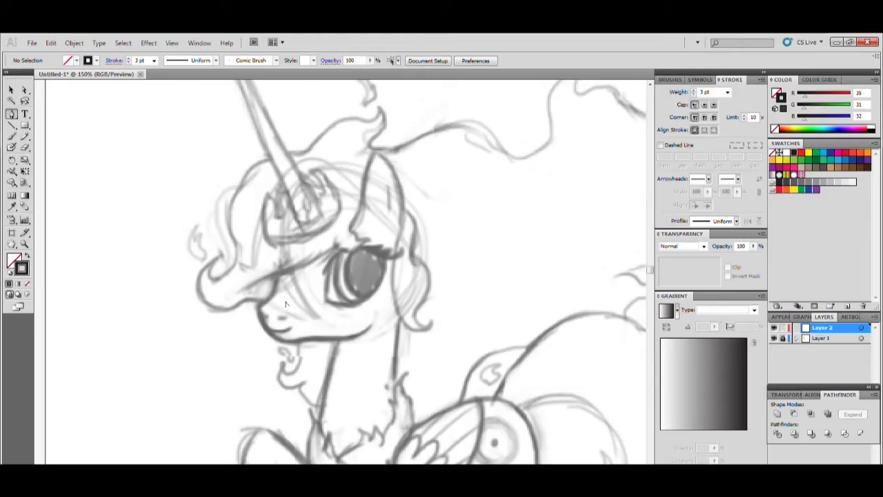
scroll(315, 283, up, 3)
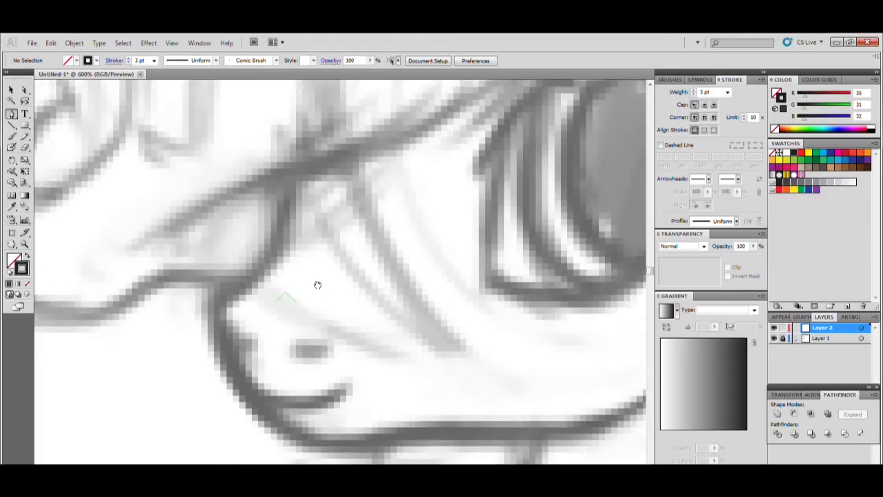
scroll(317, 290, down, 2)
scroll(284, 226, up, 1)
click(288, 207)
drag(245, 283, 187, 316)
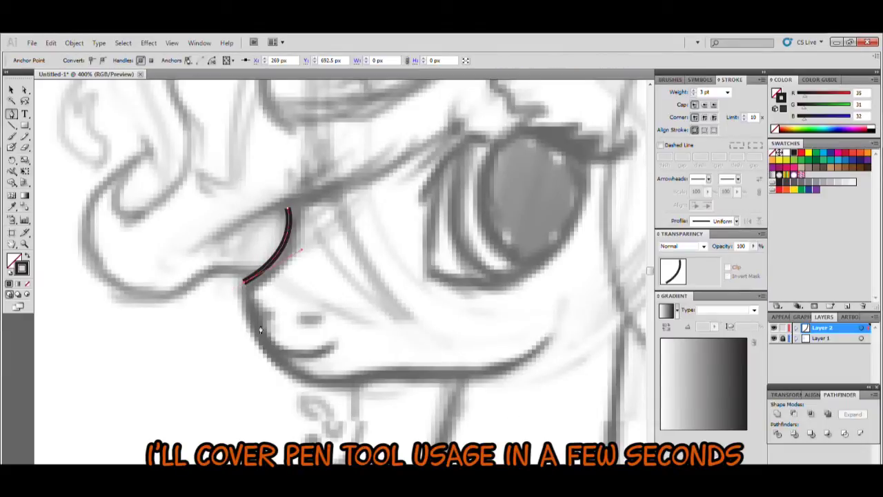
mouse_move(305, 384)
mouse_down()
mouse_move(374, 410)
mouse_move(365, 385)
mouse_move(404, 384)
mouse_up()
drag(463, 380, 525, 385)
click(463, 385)
drag(552, 338, 580, 285)
Trace the inner edge of the face line back to its start, close the tapered shape, and swap its fill and stroke.
ctrl+click(552, 338)
click(552, 337)
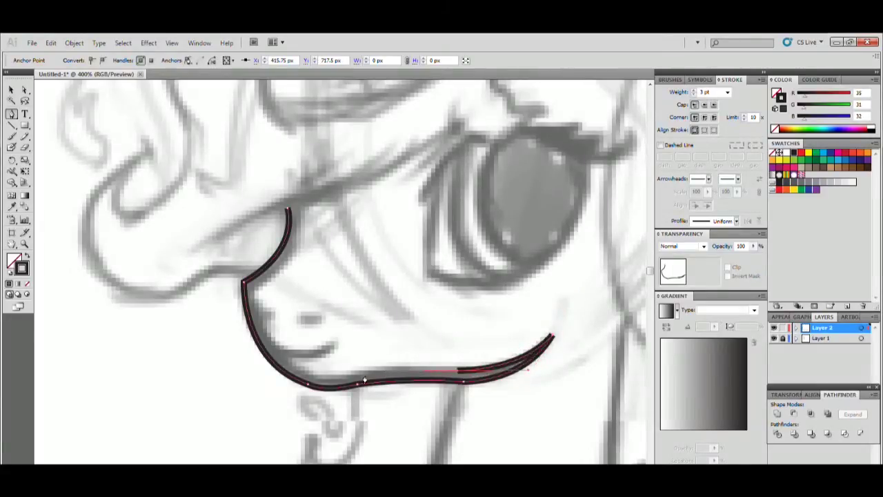
drag(456, 370, 297, 390)
mouse_move(252, 291)
mouse_down()
mouse_move(218, 247)
mouse_move(238, 205)
mouse_up()
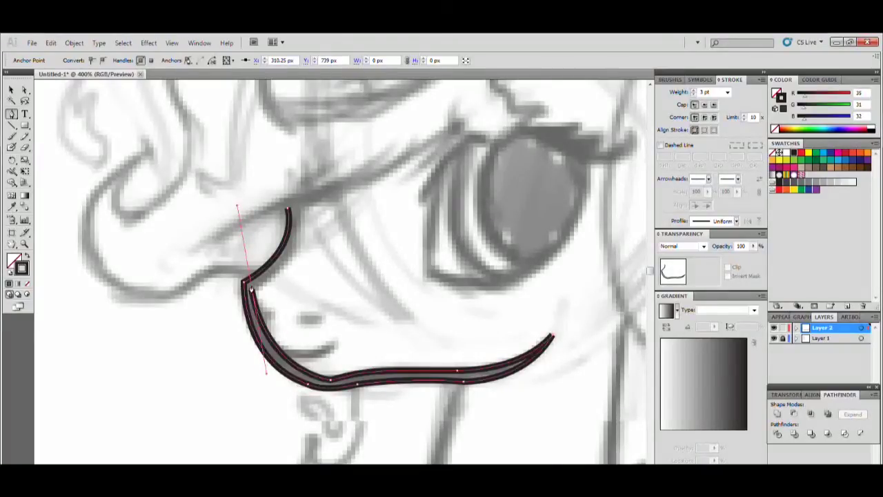
ctrl+click(285, 195)
drag(291, 150, 276, 158)
click(289, 211)
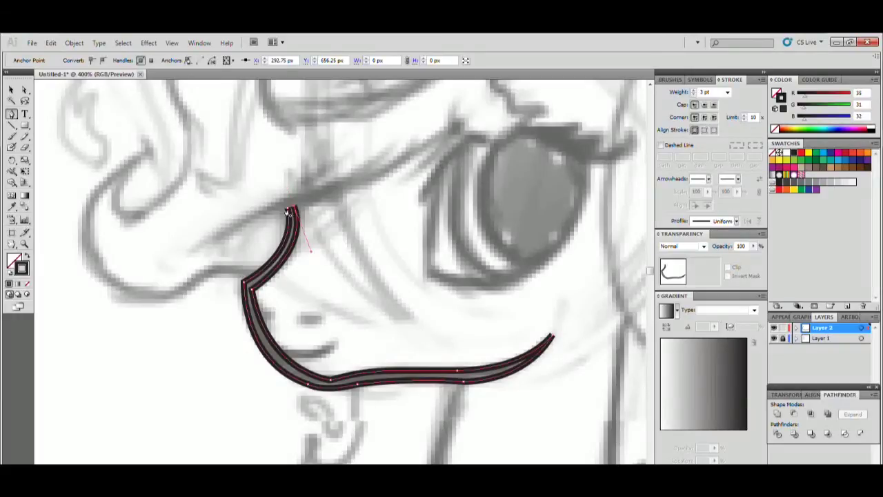
click(27, 256)
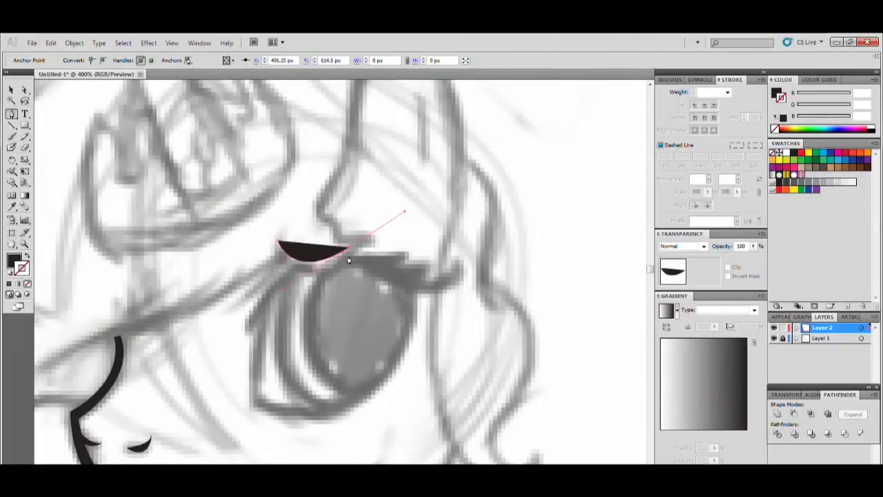
click(315, 157)
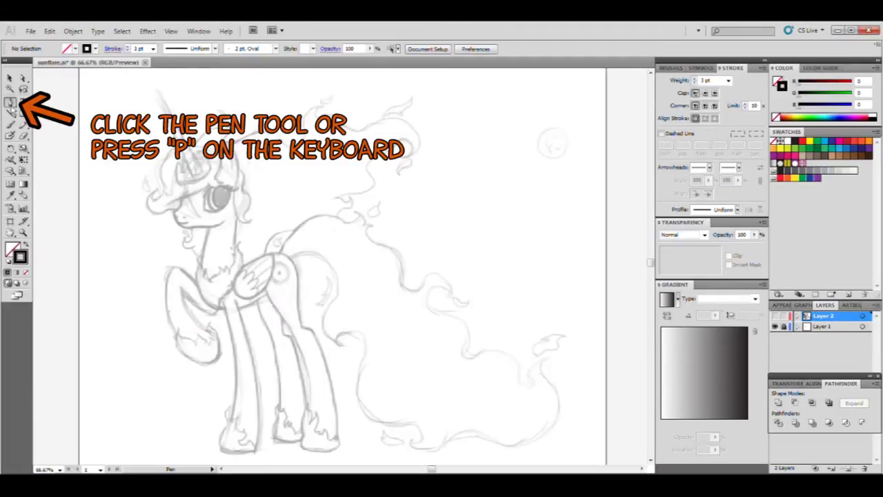
Create a new layer above Layer 2 and set its layer color to Orange.
click(849, 469)
double_click(821, 316)
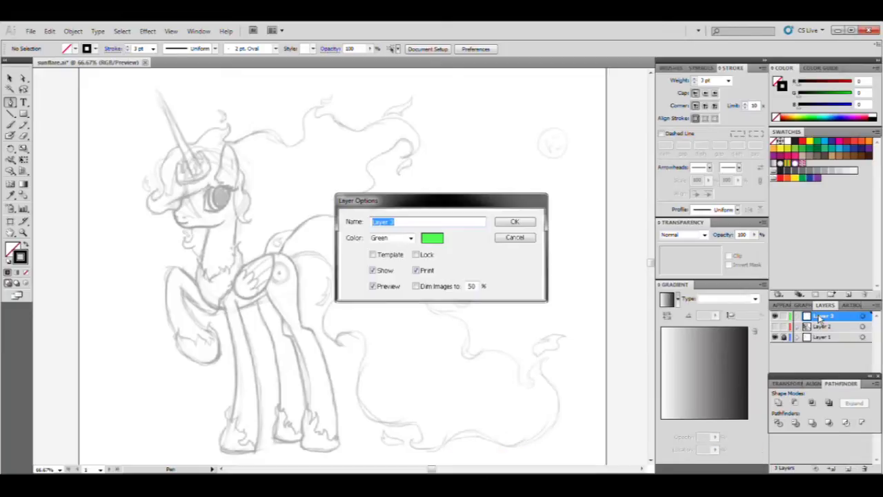
click(410, 238)
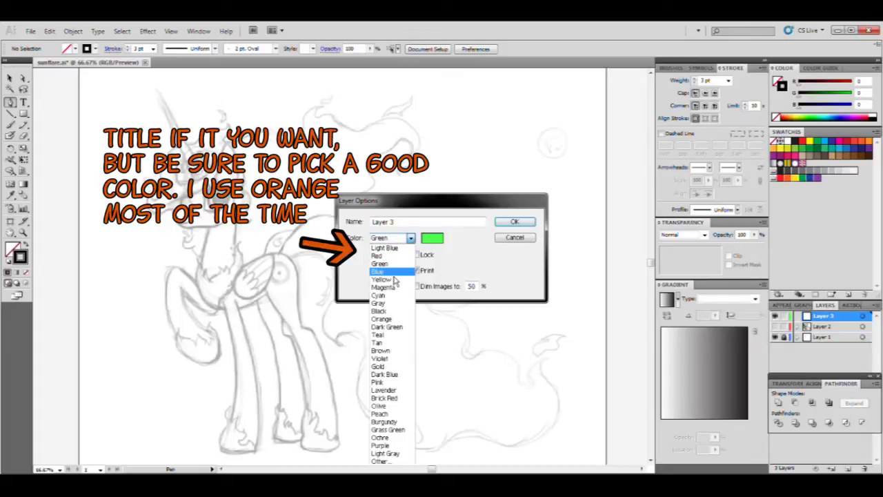
click(384, 320)
click(514, 222)
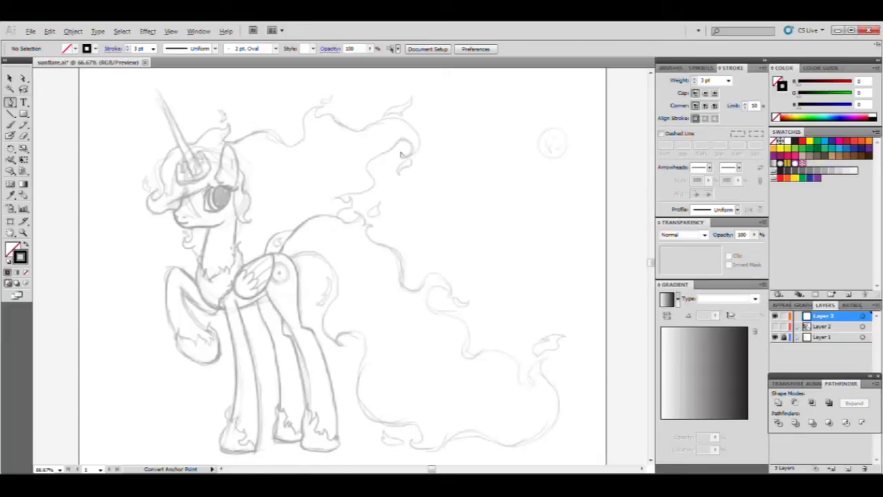
Trace the rounded curl at the far end of the mane as a curved Pen tool path.
ctrl+click(394, 150)
drag(422, 154, 433, 199)
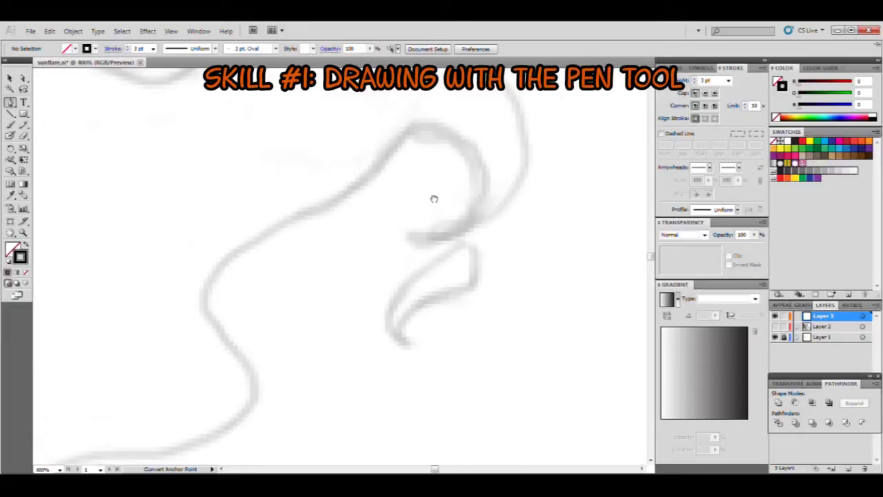
key(ctrl+minus)
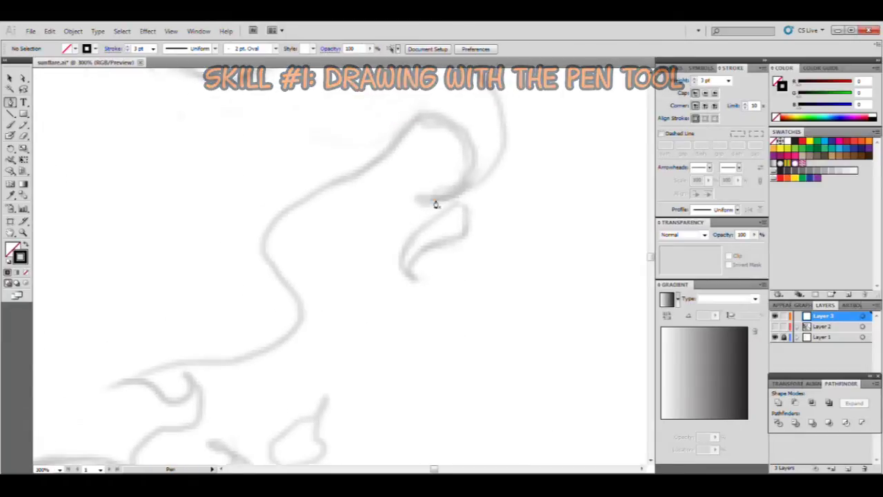
click(434, 200)
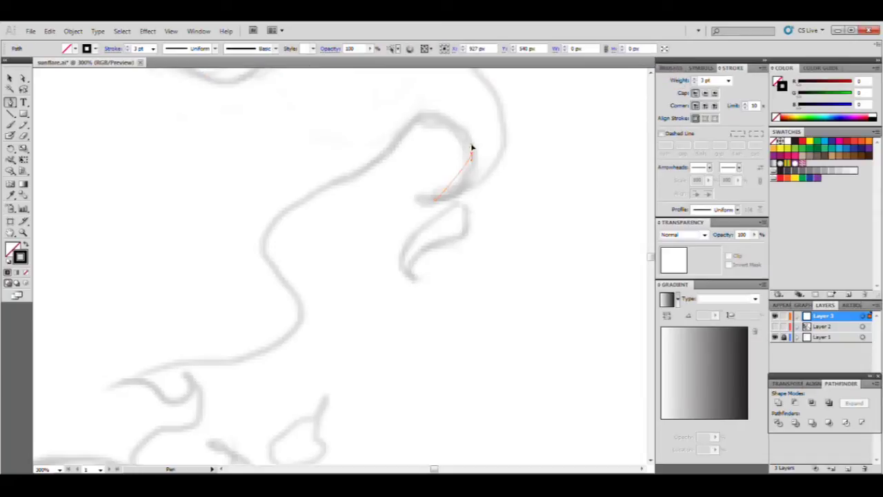
drag(472, 148, 470, 127)
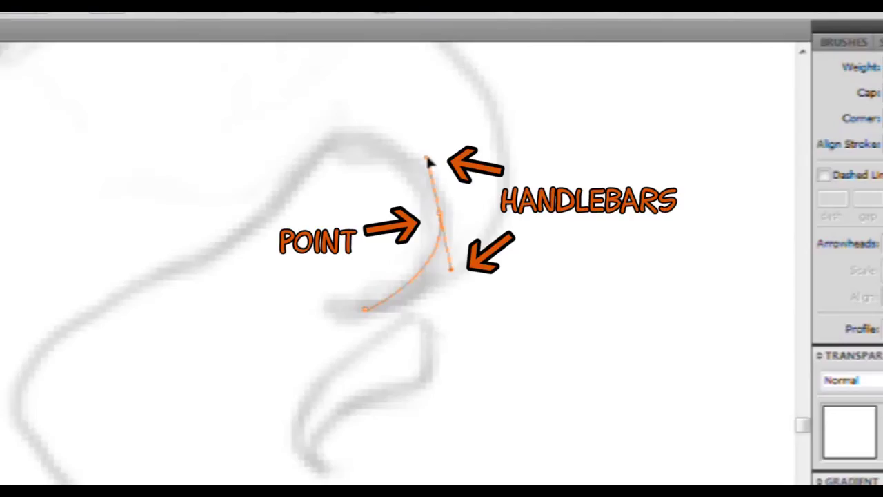
mouse_move(428, 160)
mouse_down()
mouse_move(394, 147)
mouse_move(373, 181)
mouse_up()
click(367, 145)
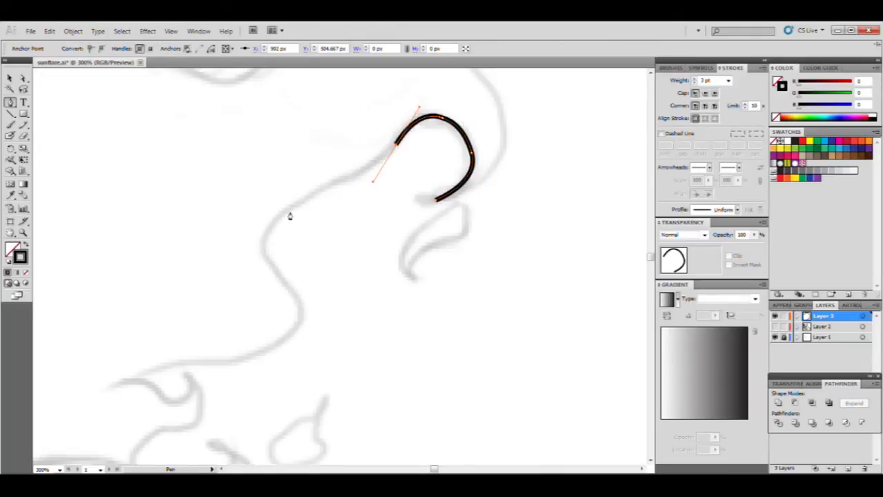
Continue the path along the mane's wavy lower edge to the pointed tip above the back.
drag(307, 200, 288, 205)
drag(278, 275, 298, 154)
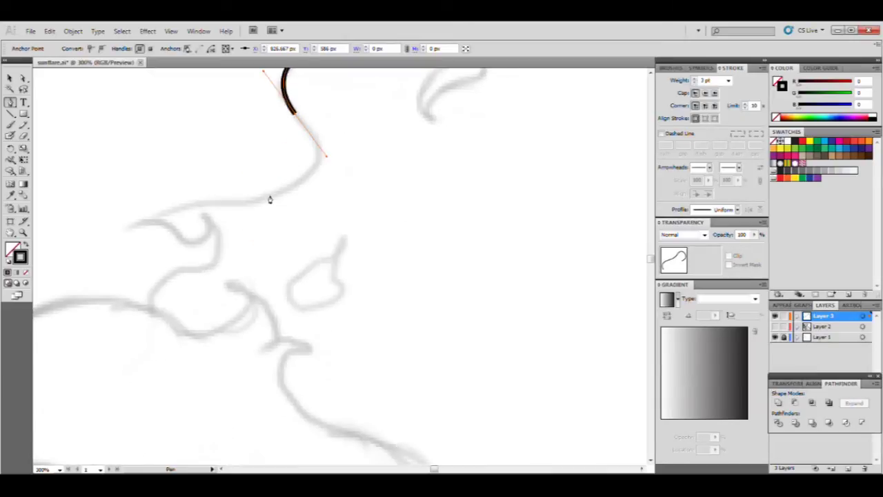
drag(269, 199, 209, 214)
drag(131, 229, 67, 261)
drag(163, 232, 267, 217)
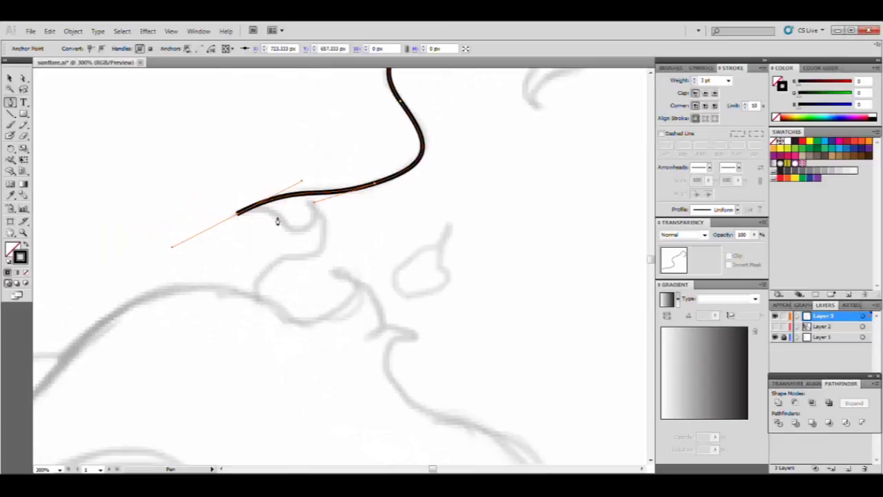
drag(311, 209, 316, 192)
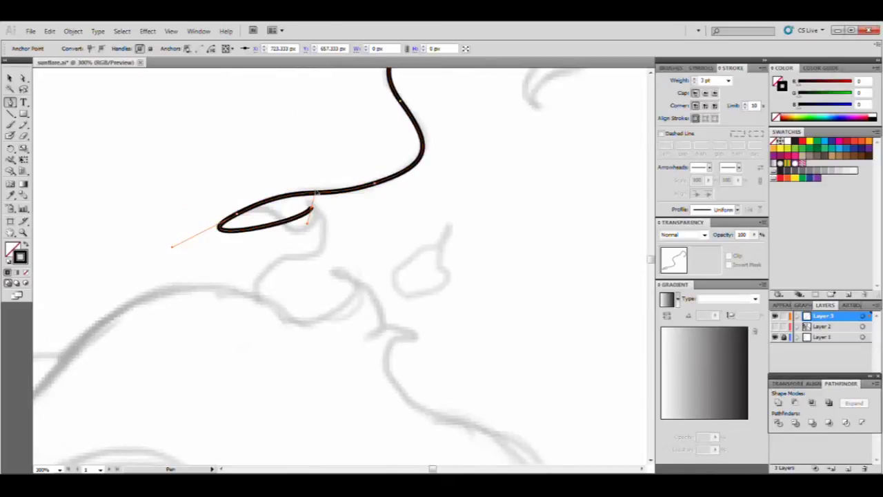
key(ctrl+z)
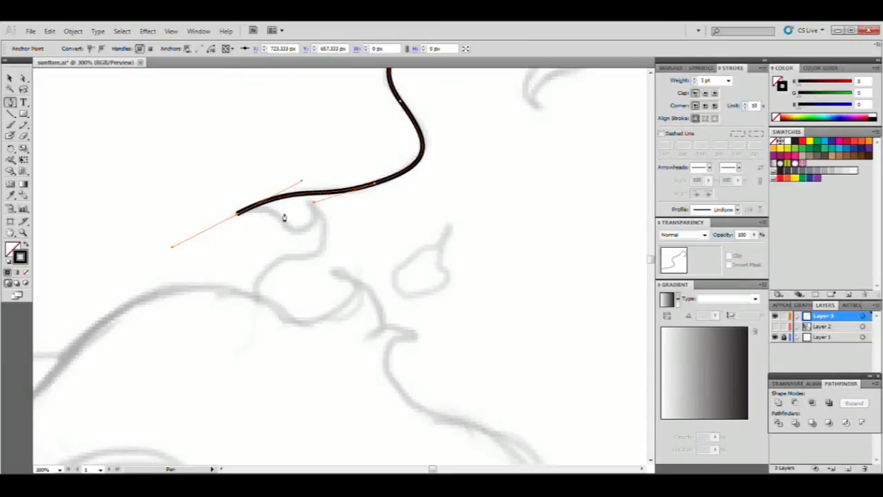
Make the path's end point a corner, trace the small flame tuft down to the back's outline, and refine its curve.
click(237, 214)
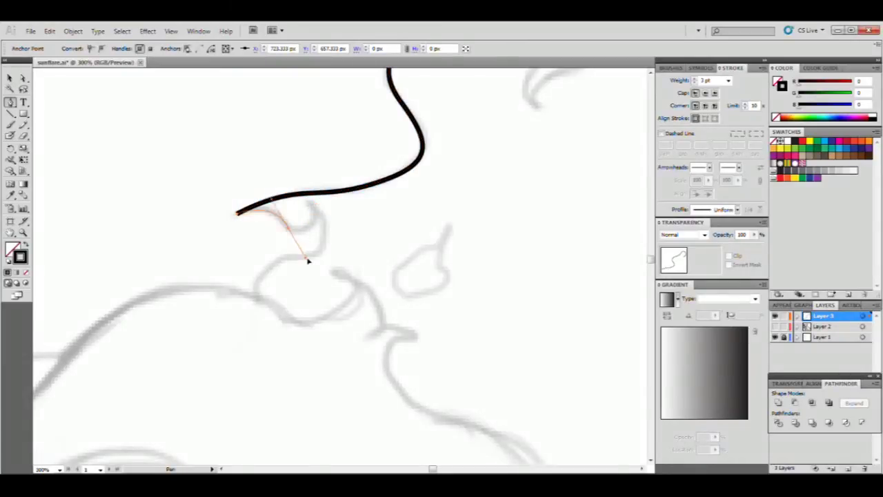
drag(308, 258, 253, 257)
click(255, 297)
click(23, 78)
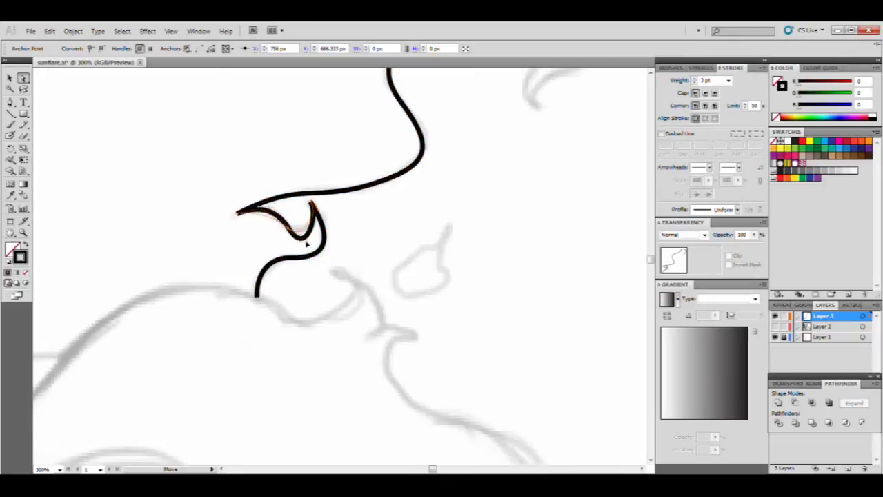
click(356, 281)
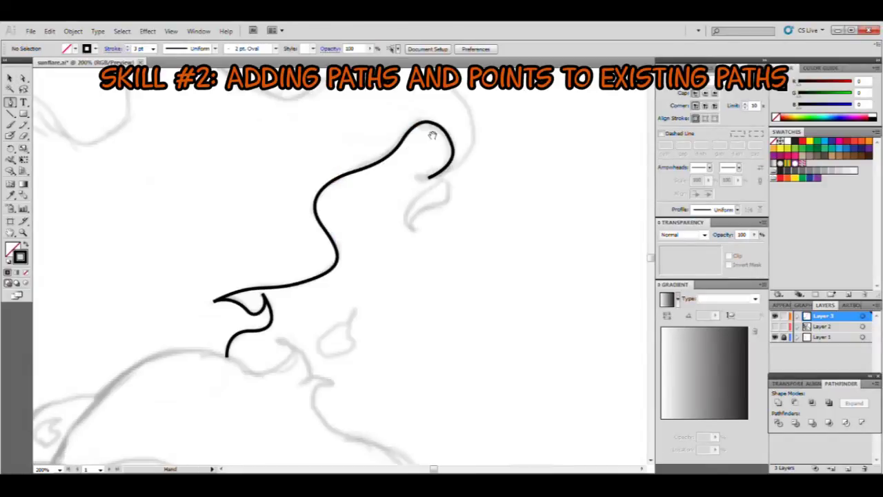
Resume the mane path from its open end at the curl, make that point a corner, and trace the curl's outer curve.
drag(432, 135, 438, 210)
scroll(452, 260, up, 2)
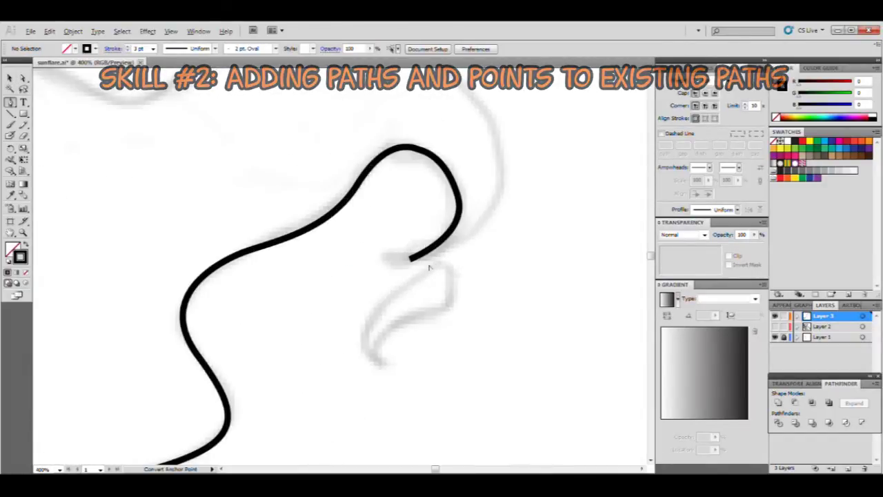
scroll(429, 267, up, 1)
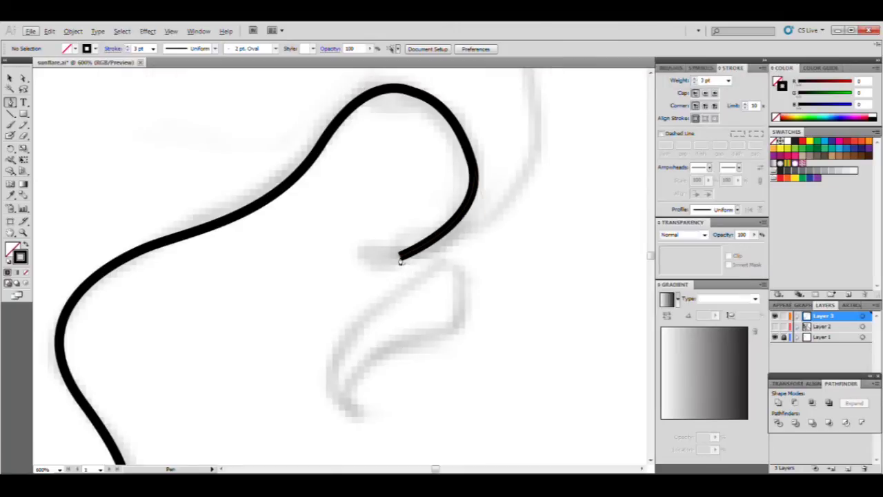
click(400, 259)
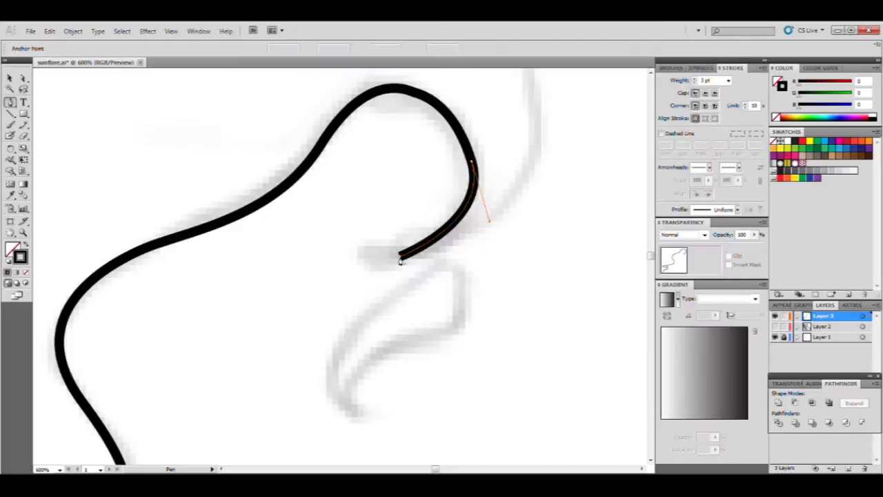
click(400, 259)
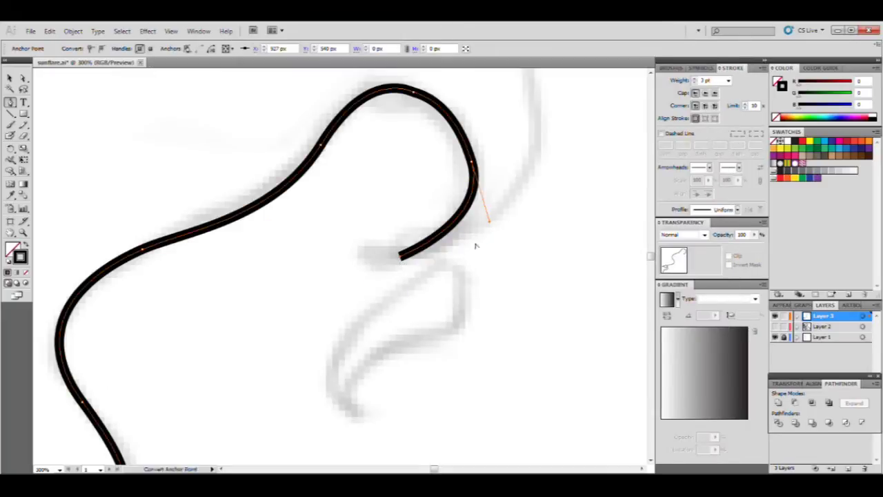
key(ctrl+minus)
key(ctrl+minus)
drag(475, 185, 416, 94)
drag(264, 162, 200, 204)
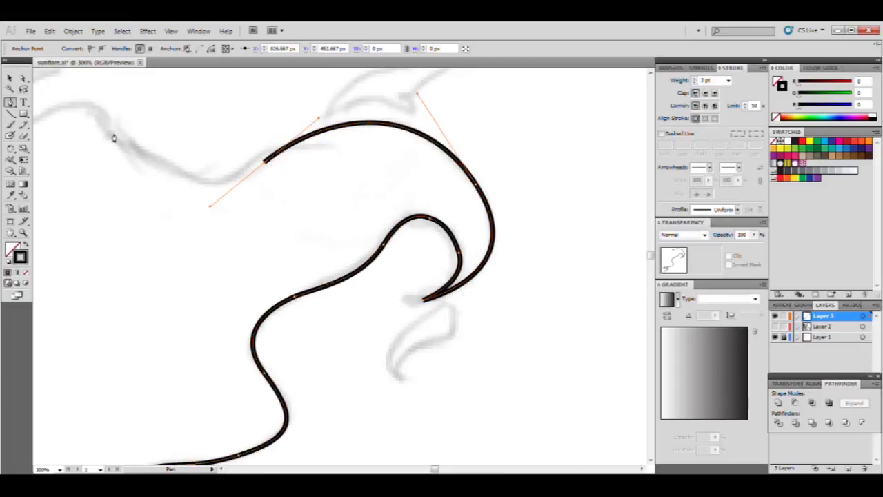
Continue the path along the mane's upper edge into the small flame tuft and make its pointed tip a corner.
drag(103, 119, 307, 209)
drag(297, 182, 302, 164)
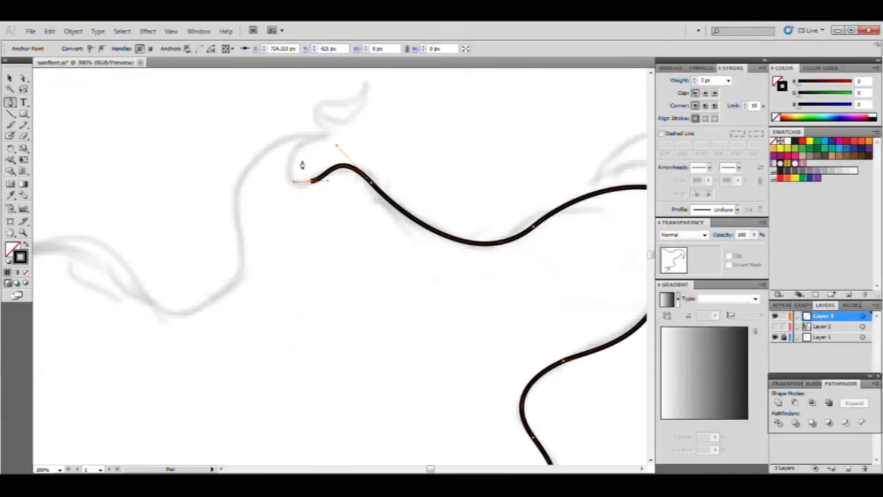
drag(323, 135, 384, 113)
click(325, 135)
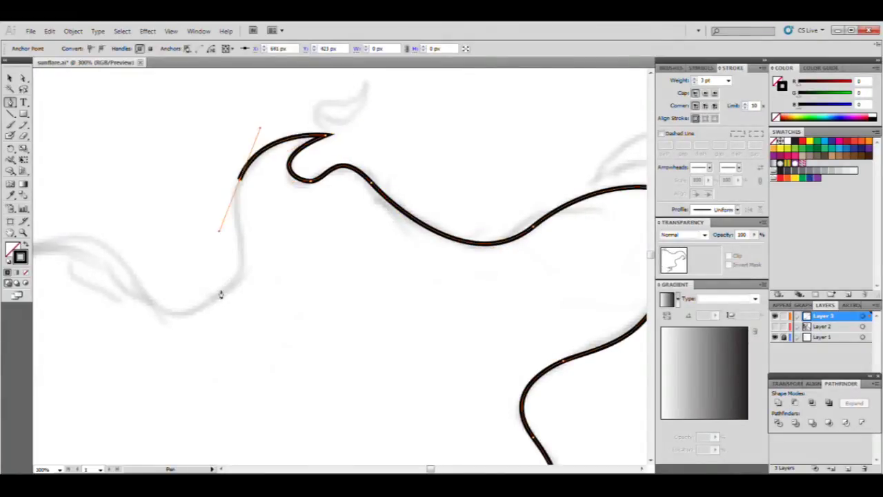
Trace the mane's wavy upper edge from the tuft to the ear and move the path's end point onto the ear tip.
drag(200, 300, 138, 325)
drag(98, 252, 254, 252)
drag(245, 243, 197, 231)
drag(53, 314, 338, 211)
click(22, 78)
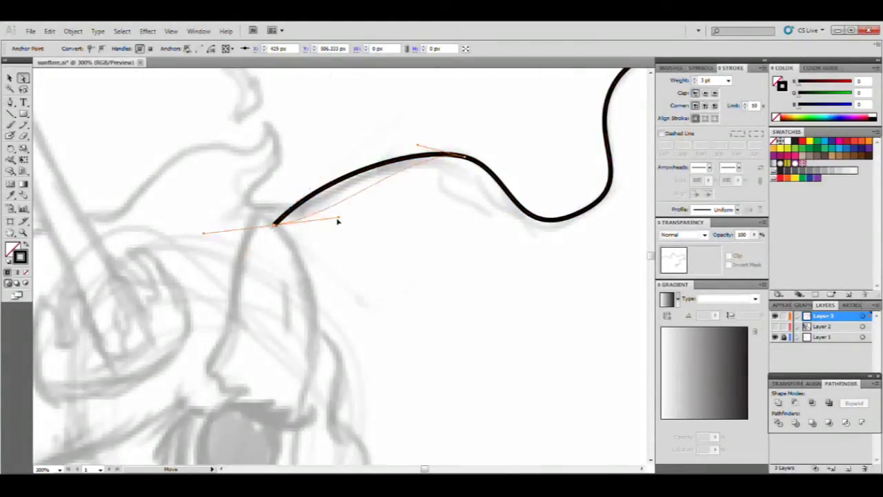
mouse_move(274, 224)
mouse_down()
mouse_move(268, 209)
mouse_move(249, 205)
mouse_up()
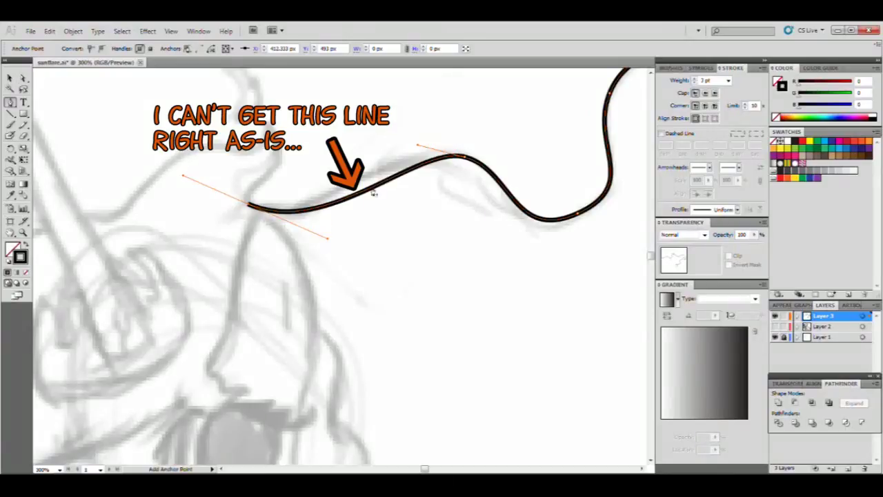
Add an anchor point midway along the last segment before the ear and move it up onto the sketch line.
key(p)
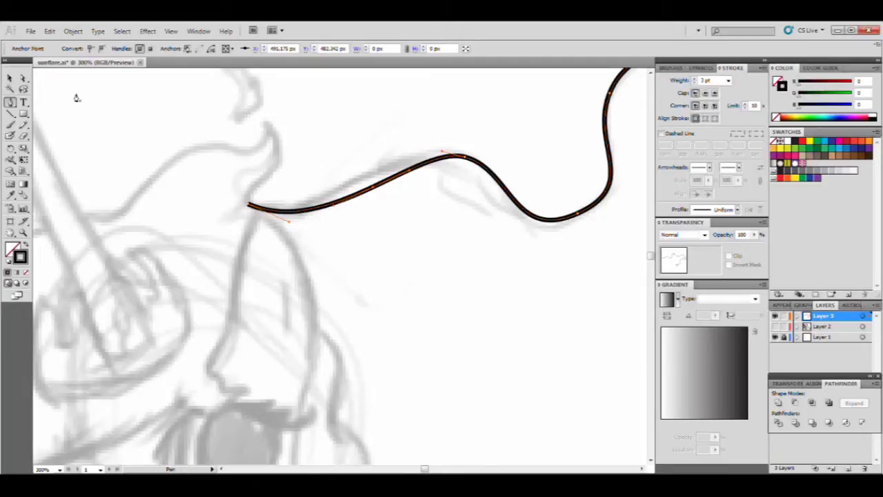
key(a)
drag(288, 220, 328, 240)
key(plus)
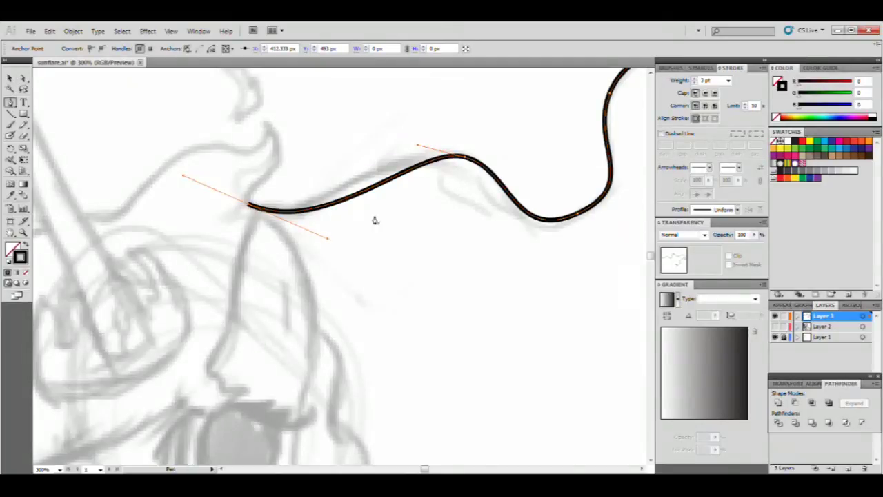
click(373, 193)
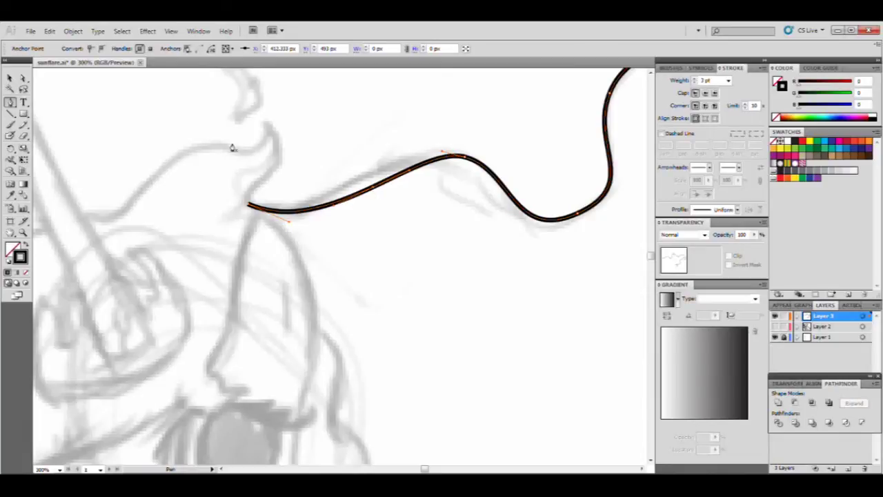
click(23, 78)
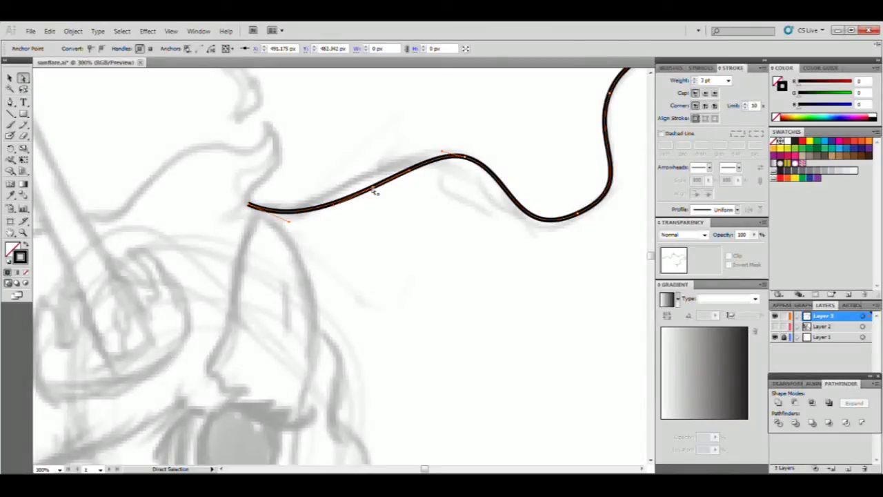
drag(374, 193, 365, 178)
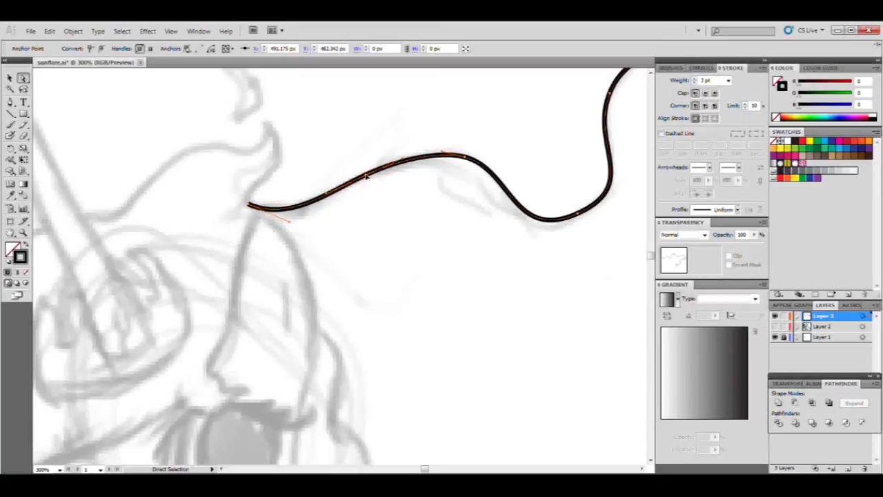
Shift the neighbouring anchor at the wave's crest slightly toward the ear and lengthen its handle on the far side.
click(466, 161)
drag(466, 160, 457, 159)
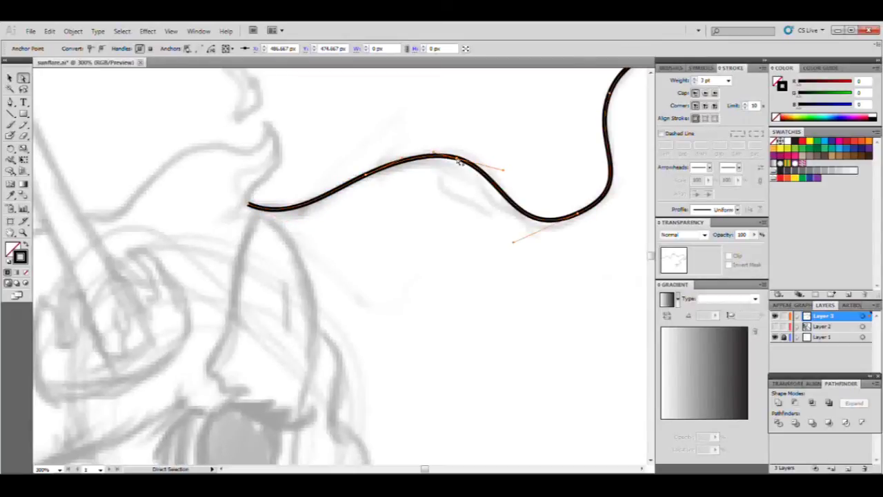
drag(505, 174, 523, 180)
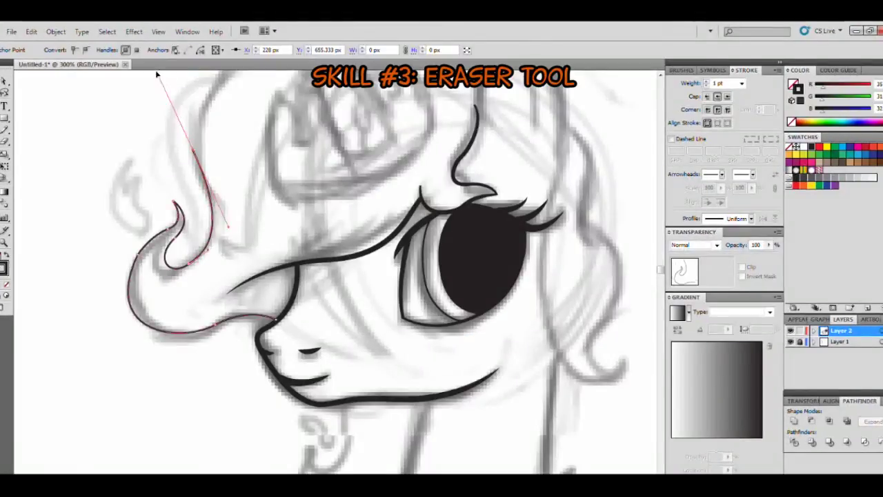
In the 1 pt drawing, extend the front mane lock's path in a curve up to the horn's near edge.
scroll(244, 265, up, 3)
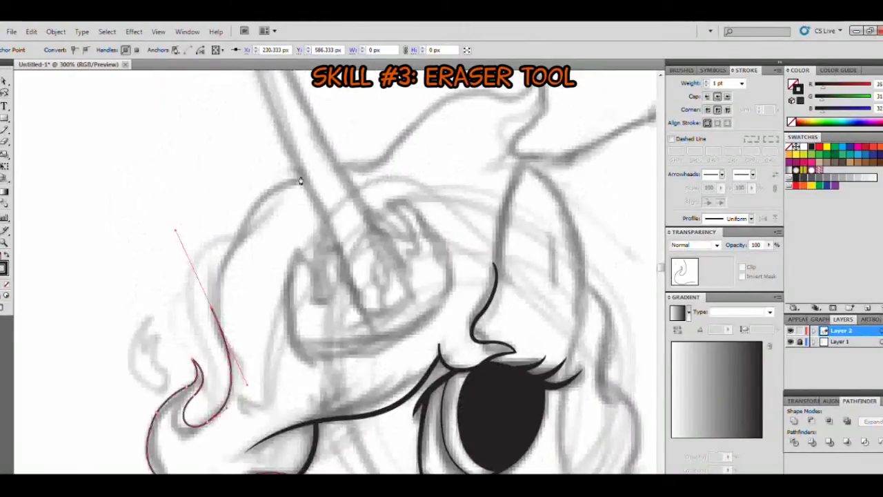
drag(298, 170, 331, 172)
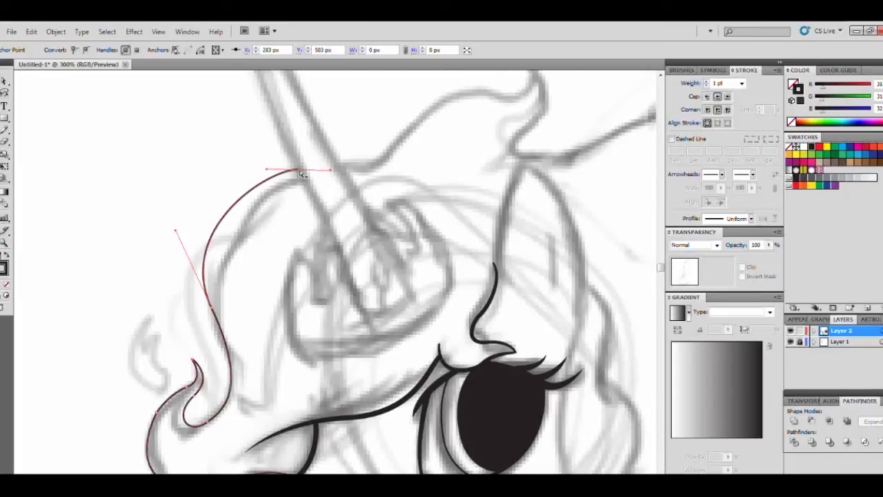
drag(367, 173, 341, 177)
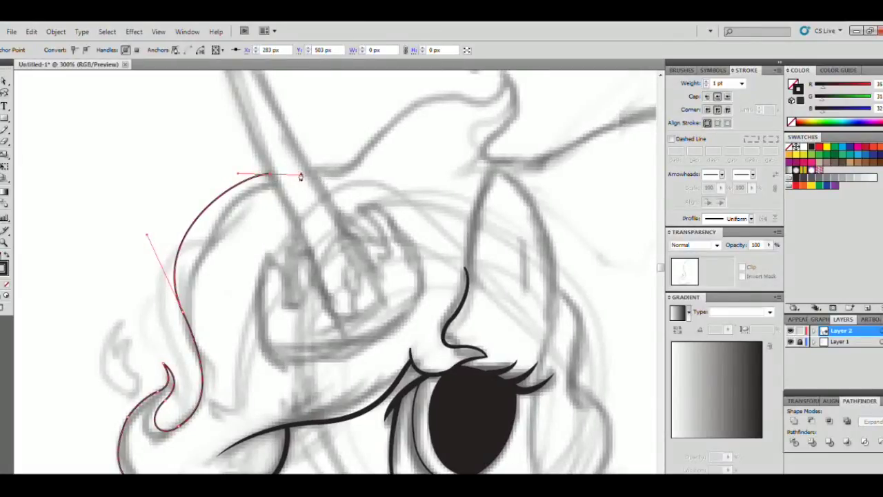
End the mane path at the horn and start a separate curved path on the horn's far side along the mane.
click(269, 175)
ctrl+click(311, 174)
click(309, 171)
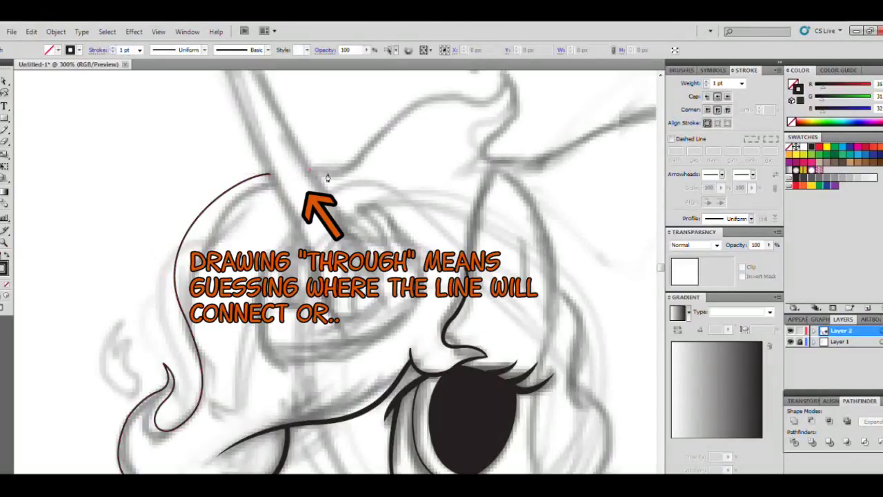
drag(356, 164, 378, 142)
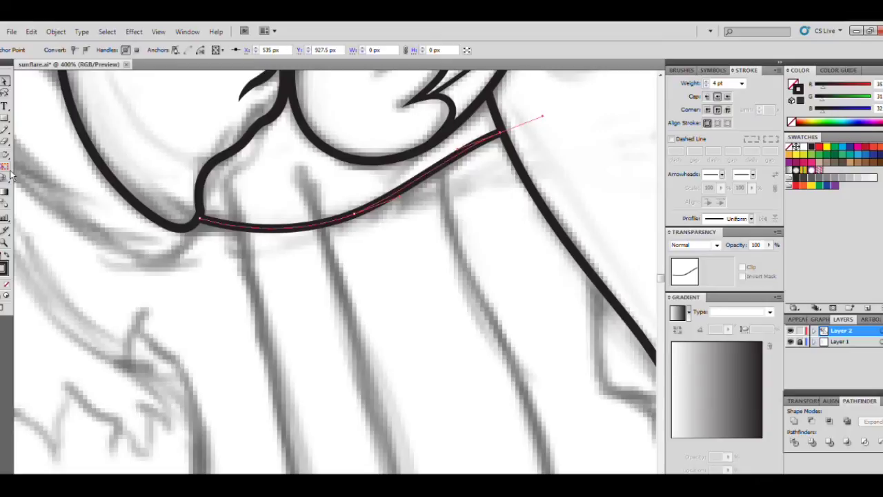
Erase the section of the 4 pt lower body curve between the two sketched leg lines with the Eraser tool.
click(4, 140)
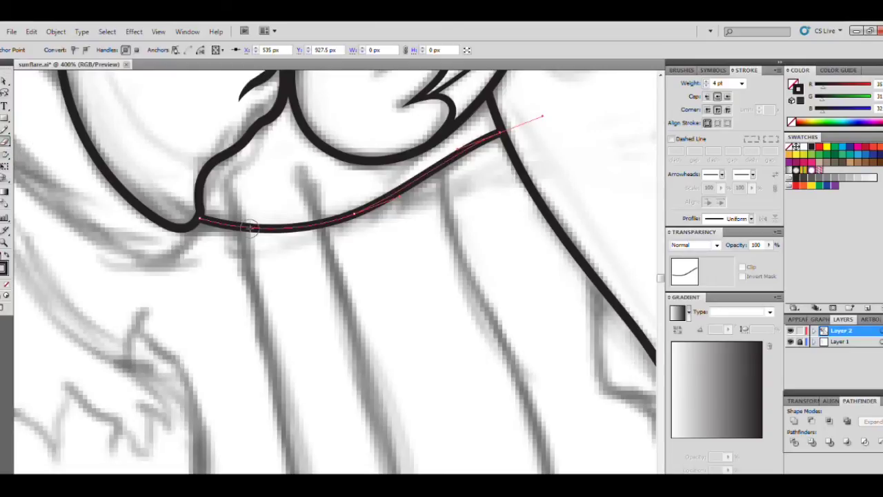
drag(243, 225, 314, 227)
key(ctrl+minus)
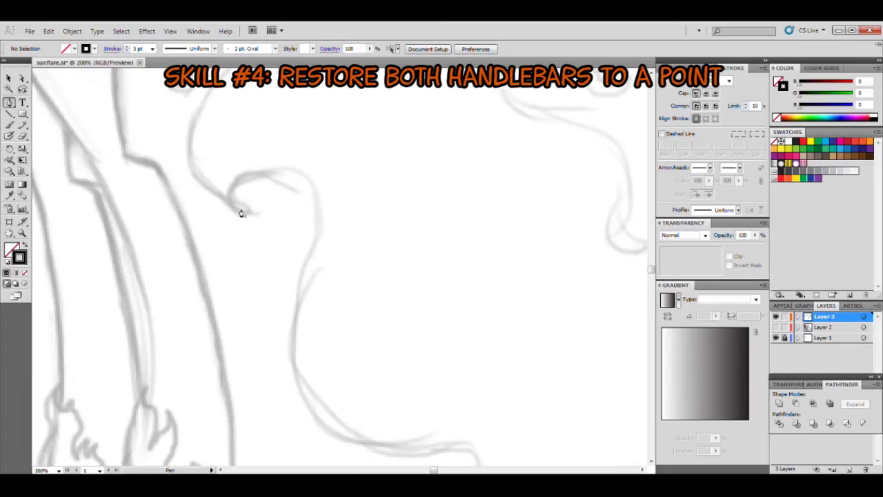
Trace the tail from its rounded top by the hind leg down to the long sweep at its lower edge as a curved path.
click(238, 210)
drag(260, 171, 304, 164)
drag(305, 268, 280, 339)
scroll(304, 336, down, 3)
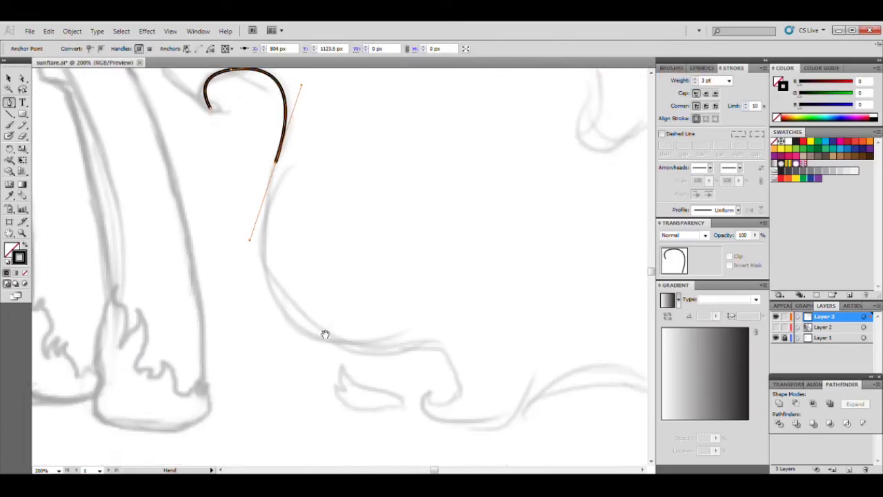
drag(400, 347, 562, 344)
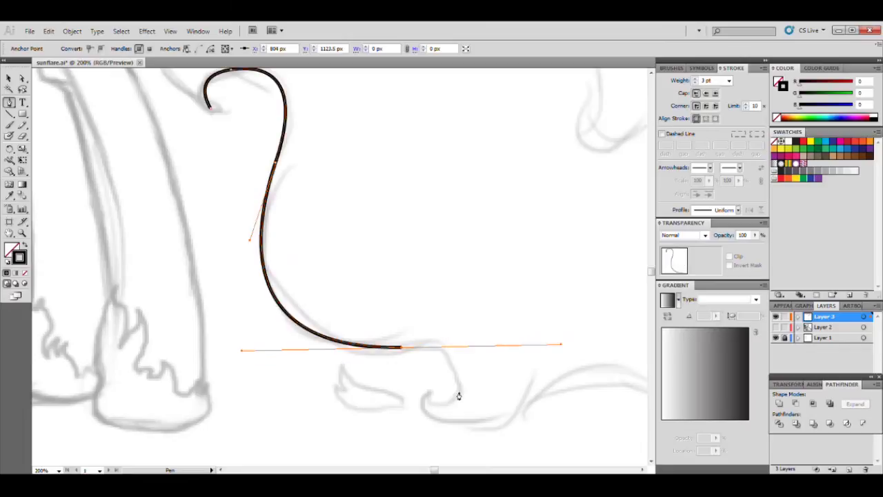
click(456, 396)
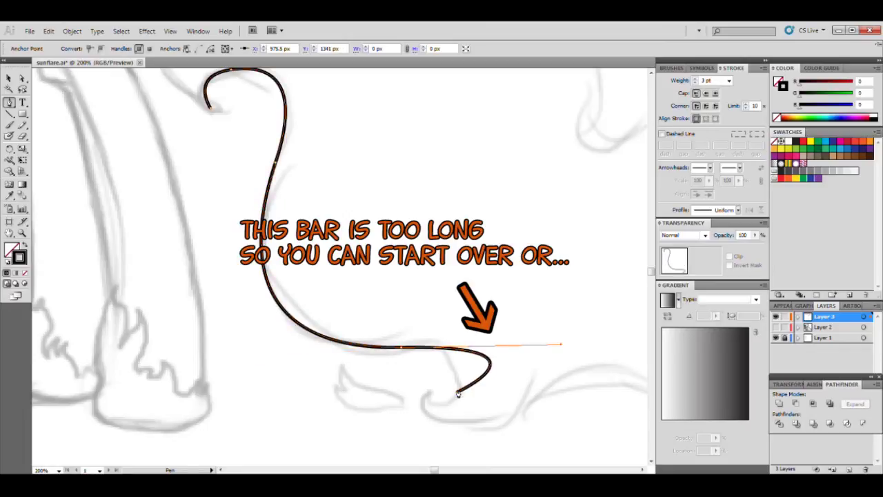
key(ctrl)
key(ctrl+z)
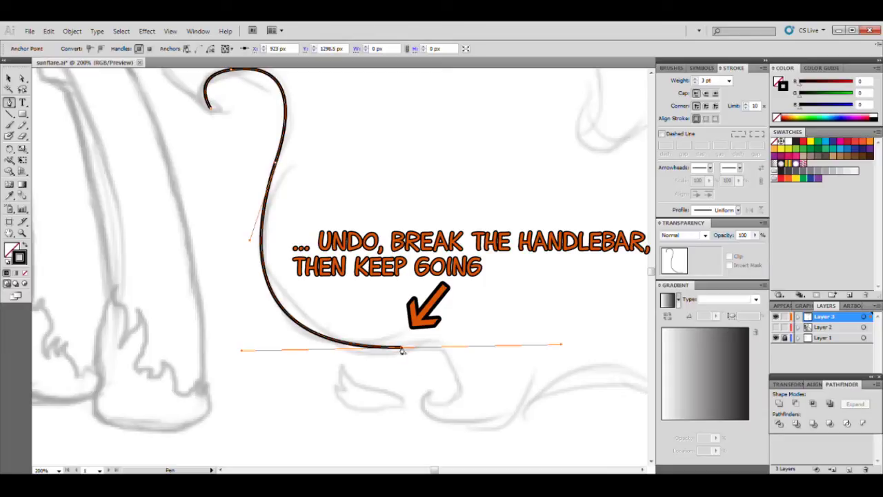
Remove the outgoing handle from the tail path's end point and trace the small curl that follows.
click(402, 348)
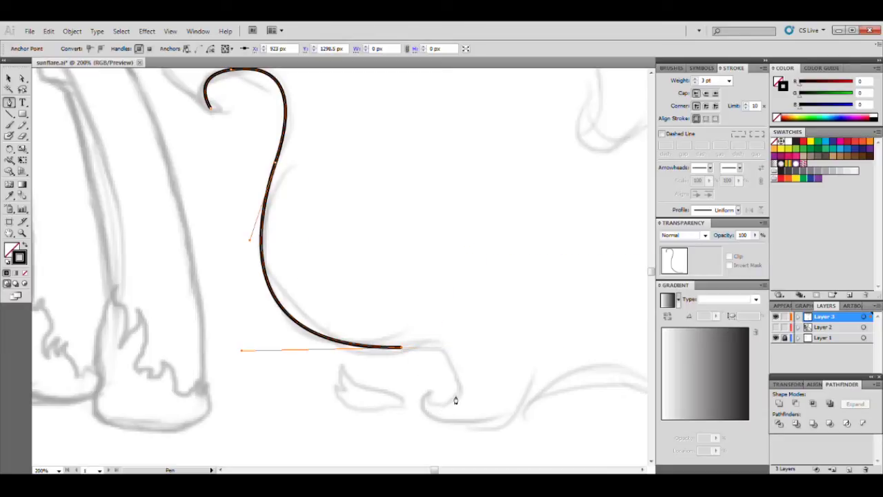
drag(455, 378, 427, 374)
Convert the anchor before the tail's small curl to a smooth point and shorten its long handle.
click(22, 78)
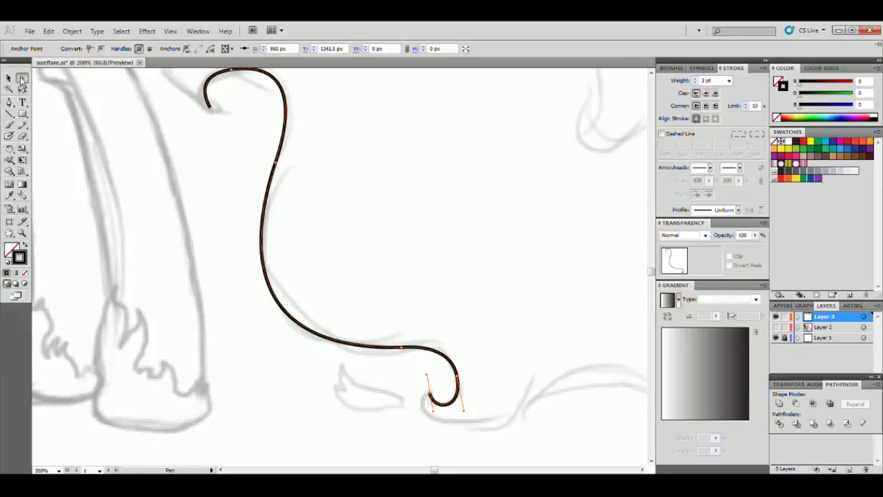
scroll(412, 371, up, 2)
scroll(348, 358, up, 1)
drag(350, 359, 364, 336)
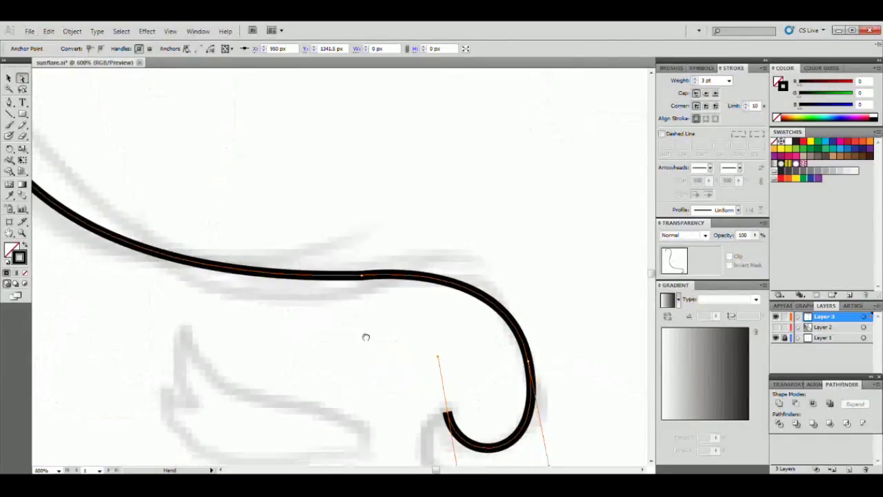
key(ctrl+shift+a)
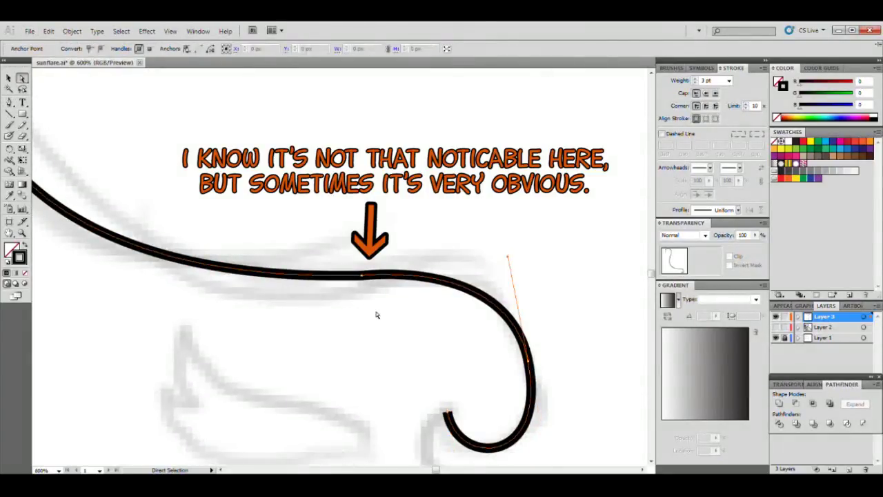
scroll(370, 305, down, 1)
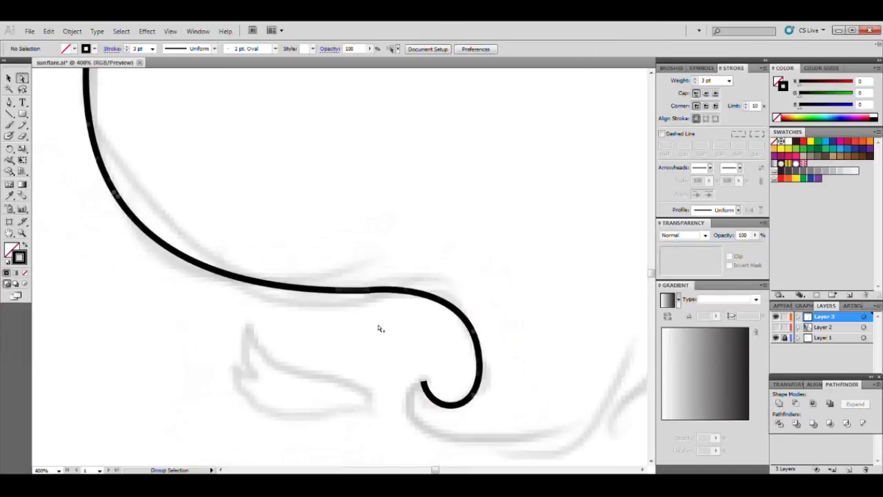
drag(366, 241, 376, 310)
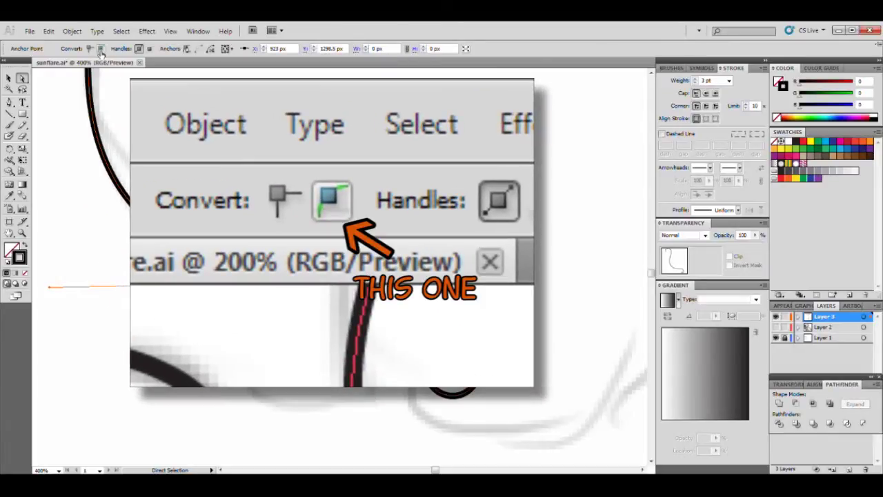
click(101, 49)
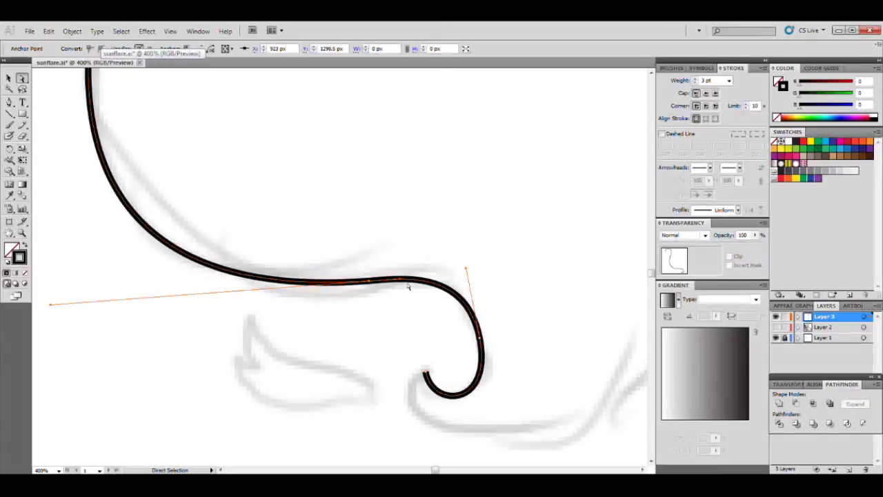
drag(53, 308, 77, 304)
scroll(134, 303, down, 2)
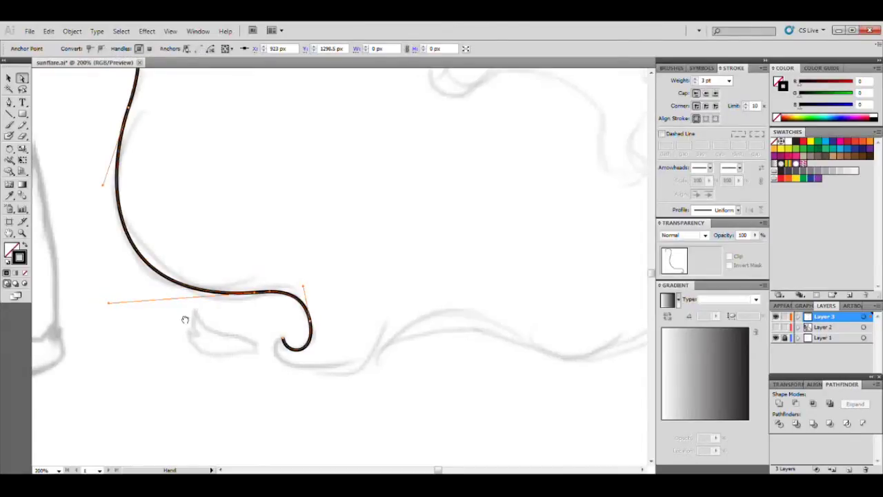
Trace the tail's far end as a 3 pt path from its outer curve to the pointed tip, around the inner notch and along the upper edge.
click(239, 215)
scroll(280, 242, left, 3)
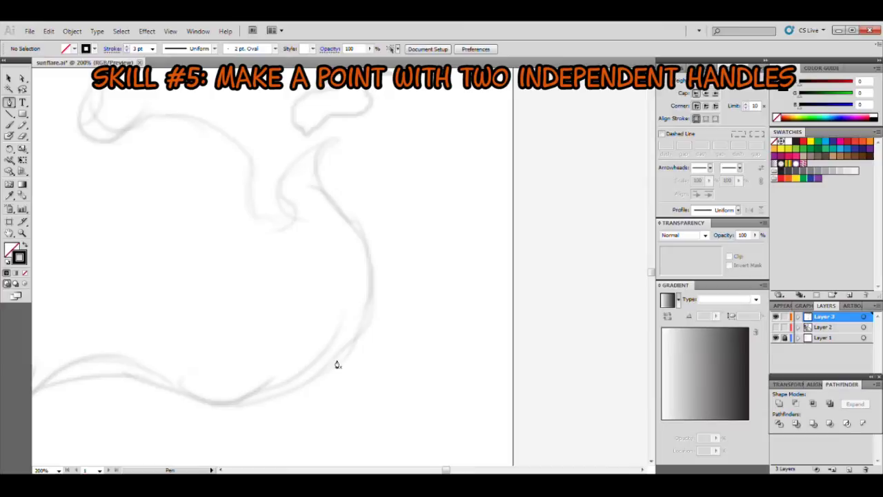
click(337, 360)
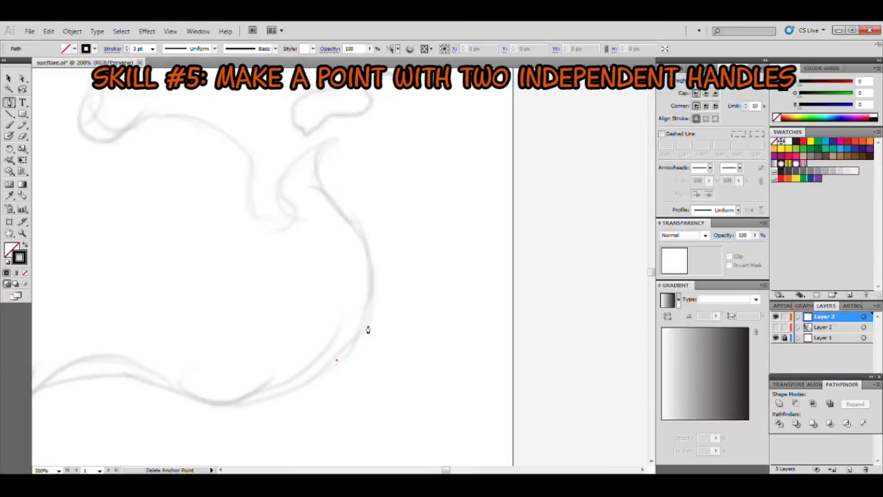
mouse_move(356, 230)
mouse_down()
mouse_move(308, 166)
mouse_move(341, 132)
mouse_up()
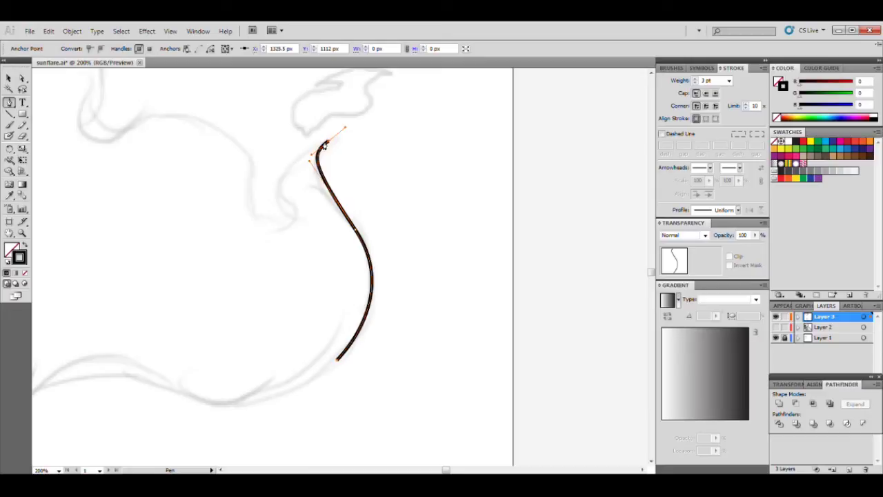
click(326, 143)
drag(288, 208, 320, 242)
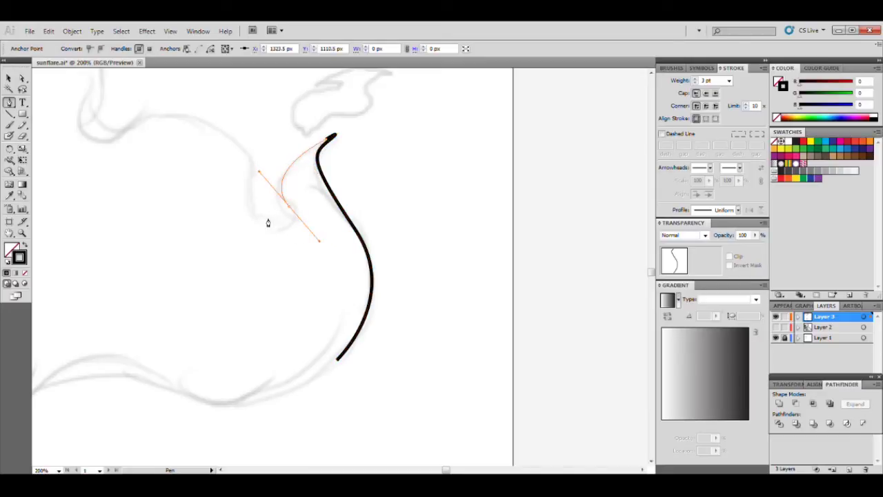
drag(254, 228, 254, 187)
drag(210, 127, 158, 99)
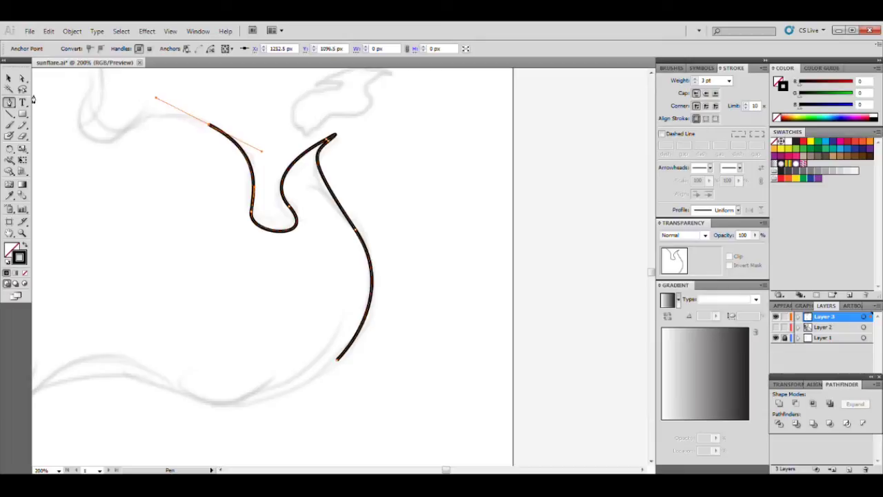
click(9, 78)
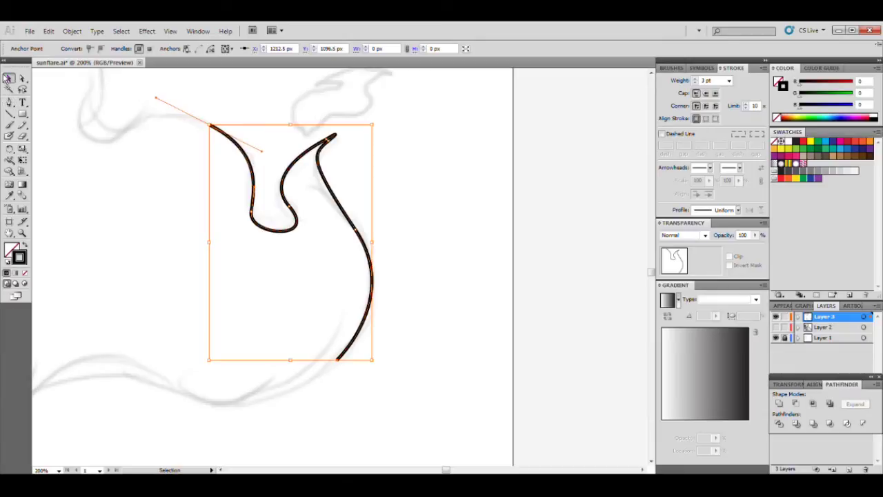
click(266, 241)
Try to reshape the tail's pointed tip by editing the tip anchor and moving its inner handle.
key(ctrl+plus)
drag(335, 162, 345, 208)
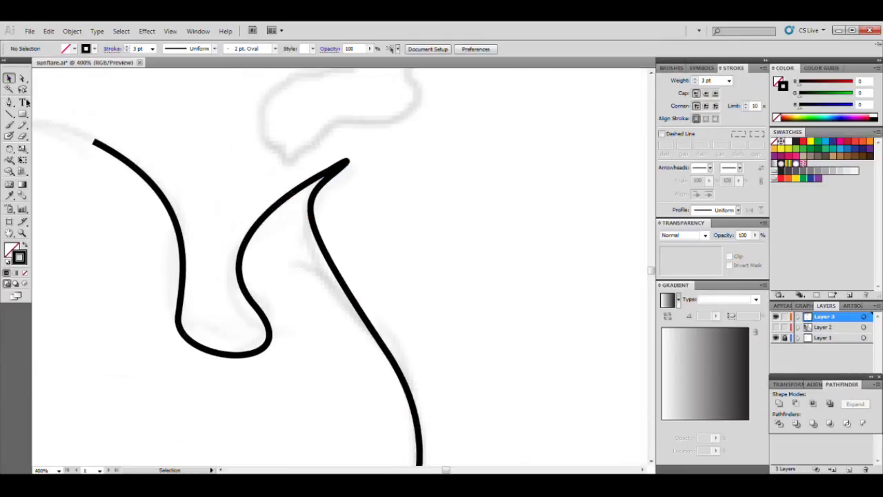
click(22, 78)
click(335, 176)
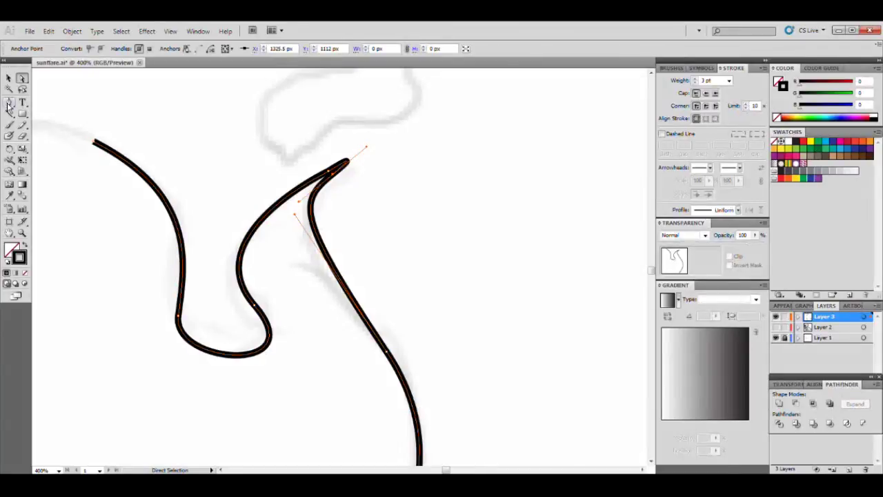
click(9, 102)
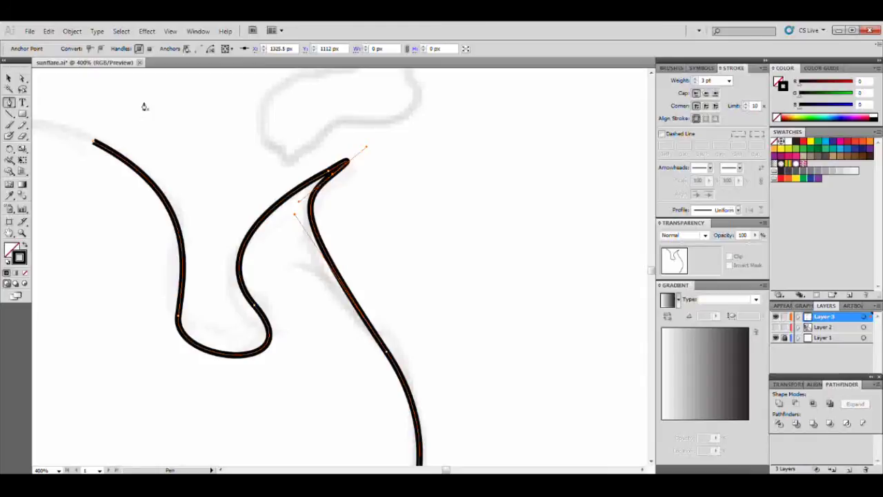
key(minus)
click(329, 175)
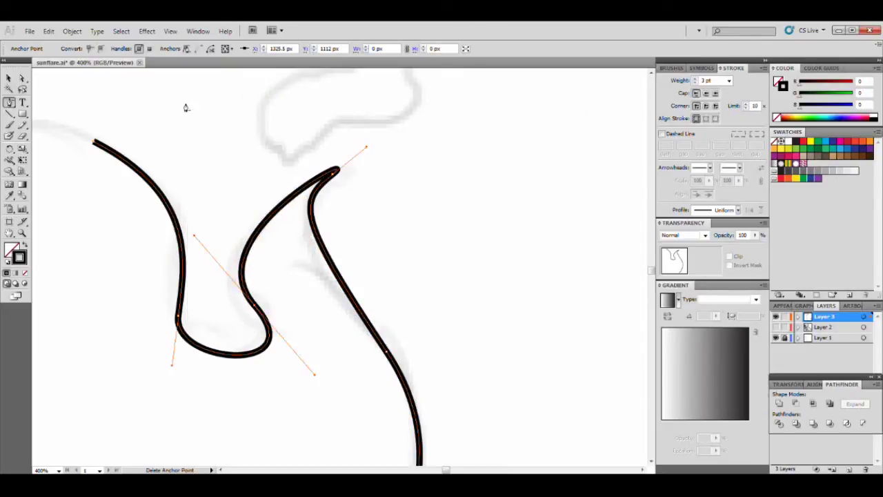
click(22, 79)
click(334, 174)
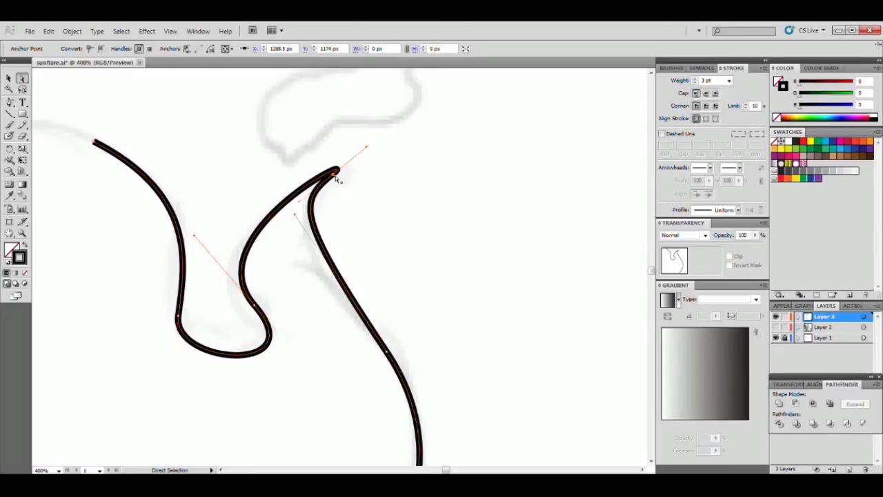
mouse_move(303, 206)
mouse_down()
mouse_move(336, 205)
mouse_move(314, 211)
mouse_up()
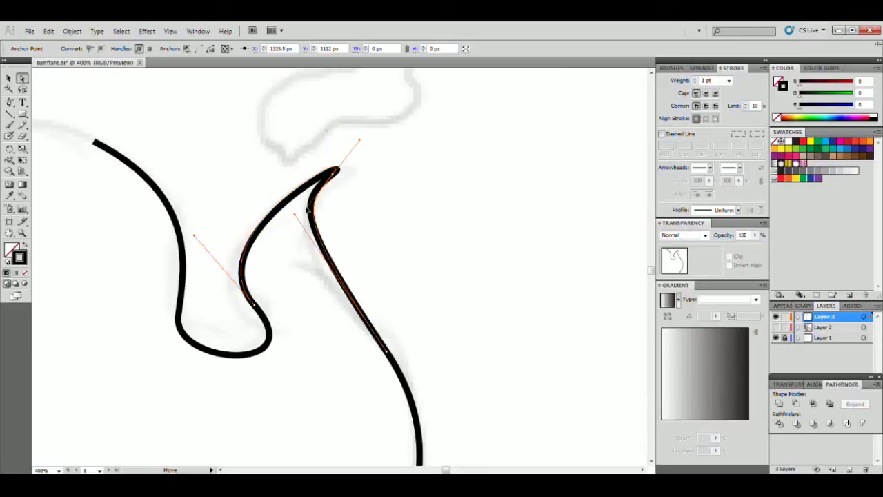
click(310, 207)
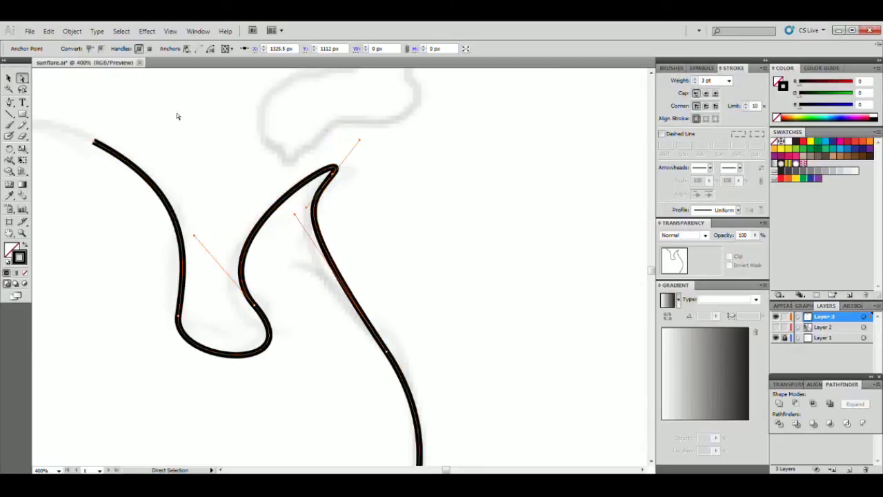
Convert the tail tip's anchor to a corner and pull out new handles, angling one independently along the inner curve.
click(89, 50)
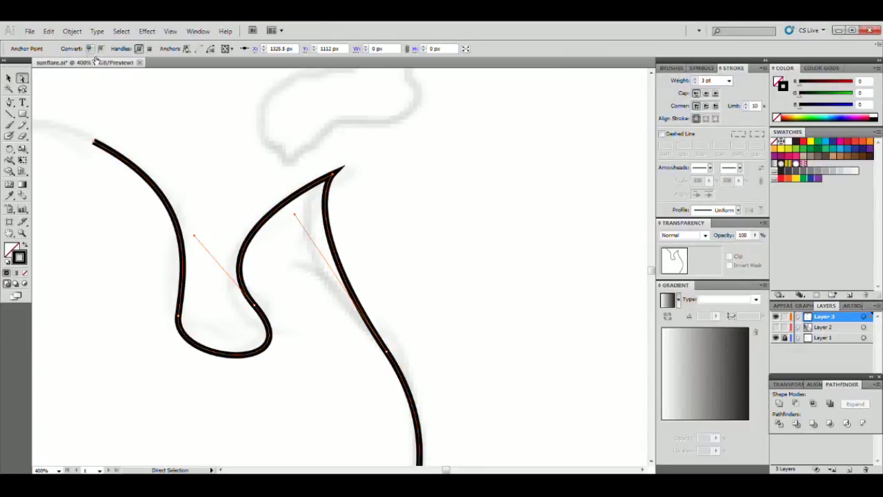
drag(333, 178, 333, 178)
key(minus)
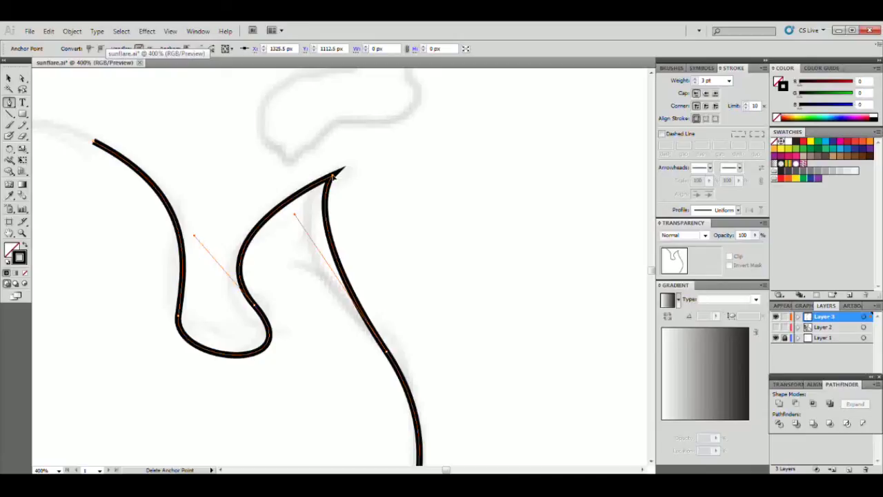
key(p)
drag(332, 177, 340, 206)
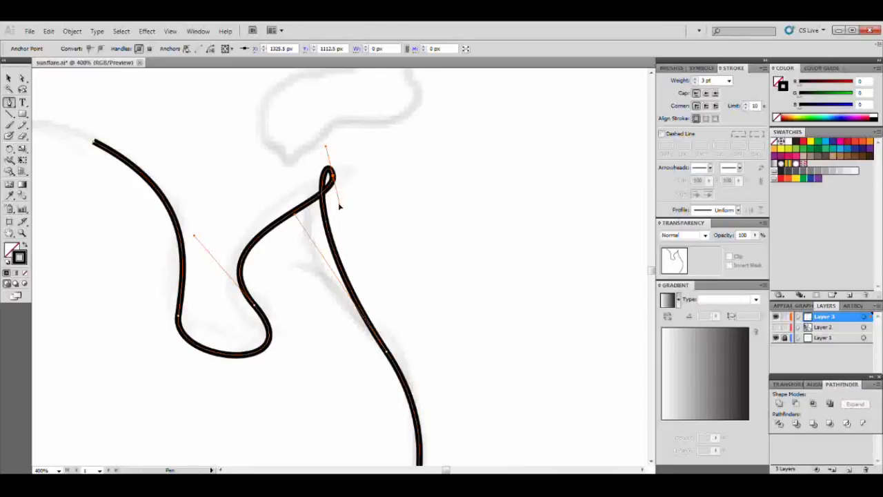
drag(339, 206, 299, 188)
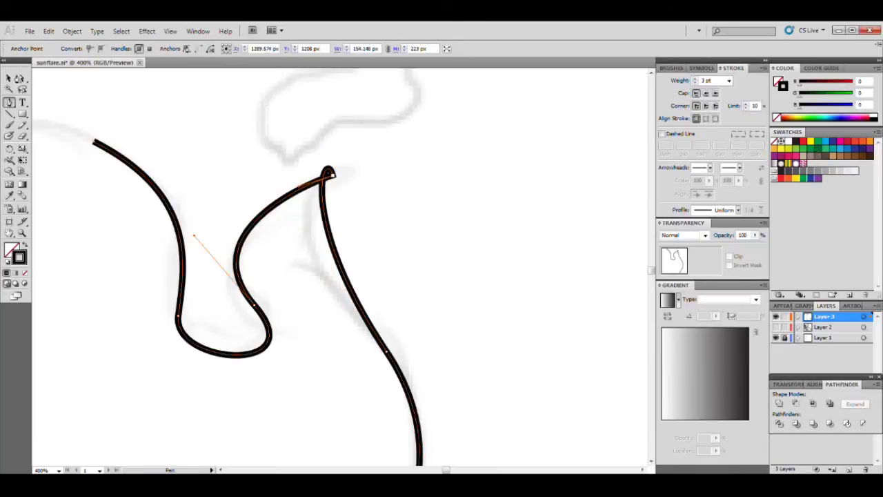
Aim the tip's other handle down the outer curve and lengthen the lower handle of the anchor beside the inner notch.
click(22, 78)
click(334, 180)
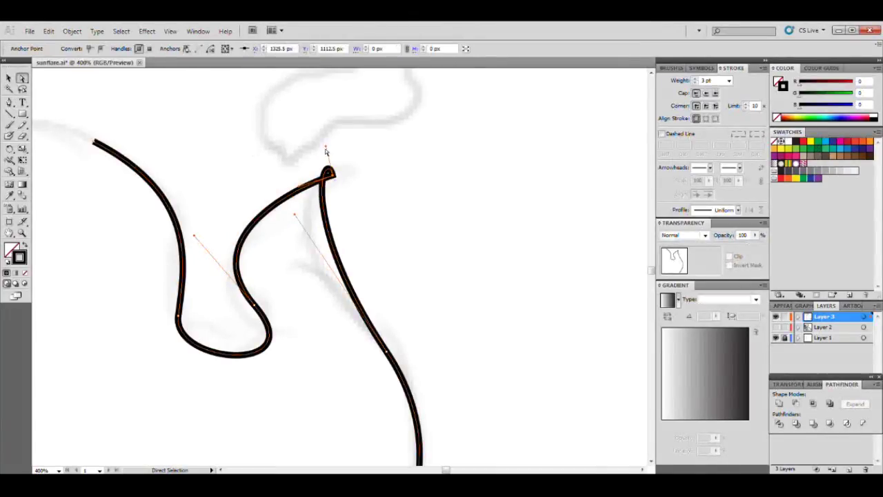
mouse_move(325, 149)
mouse_down()
mouse_move(373, 201)
mouse_move(352, 223)
mouse_move(318, 233)
mouse_move(301, 224)
mouse_move(310, 204)
mouse_move(299, 221)
mouse_move(308, 201)
mouse_move(295, 215)
mouse_move(295, 247)
mouse_up()
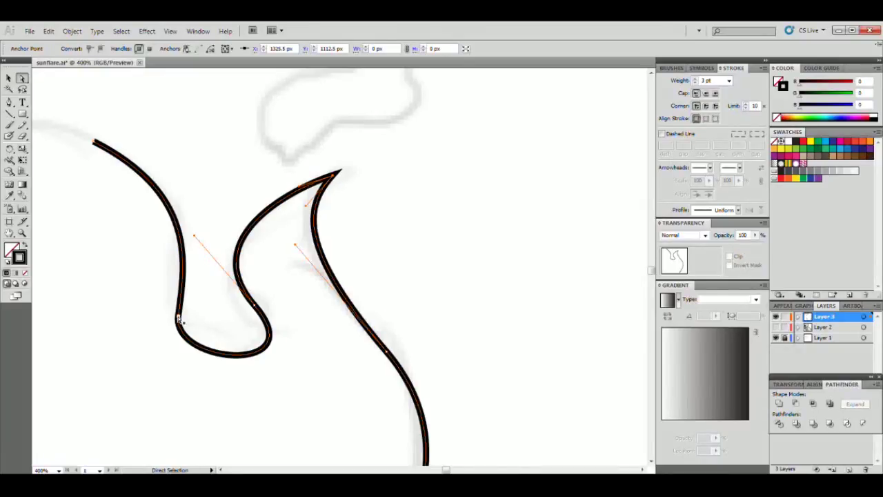
click(178, 319)
drag(171, 364, 171, 380)
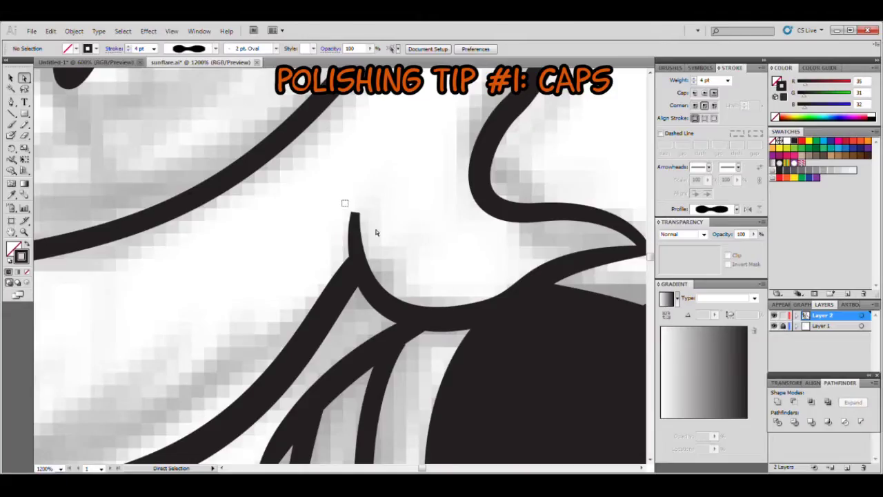
Apply round caps to the 4 pt line above the eye and the 3 pt curved line ending at the eye's lower edge.
click(349, 210)
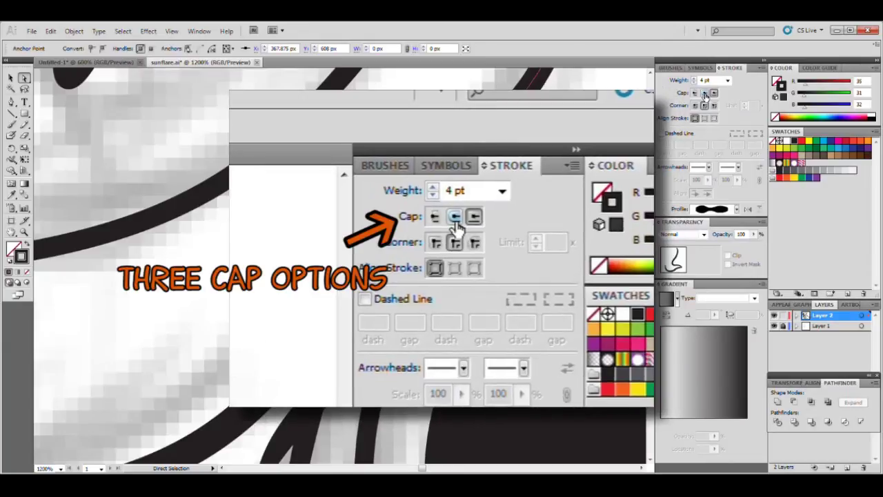
click(704, 94)
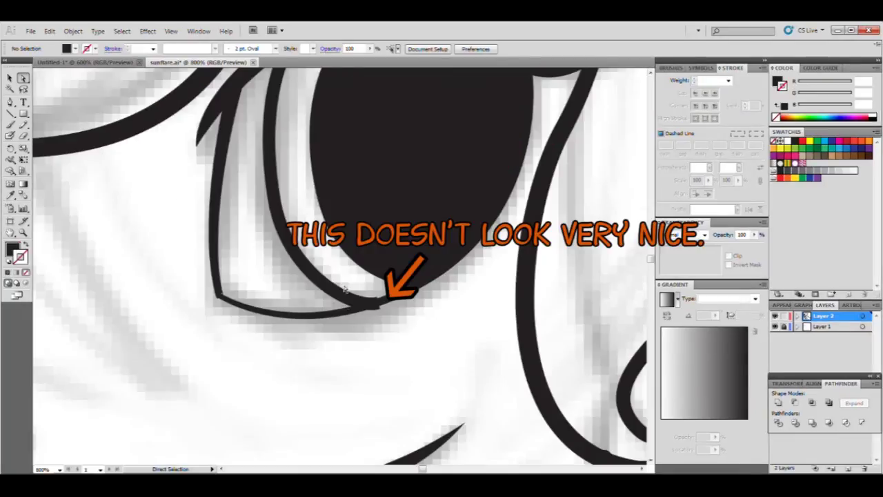
click(359, 309)
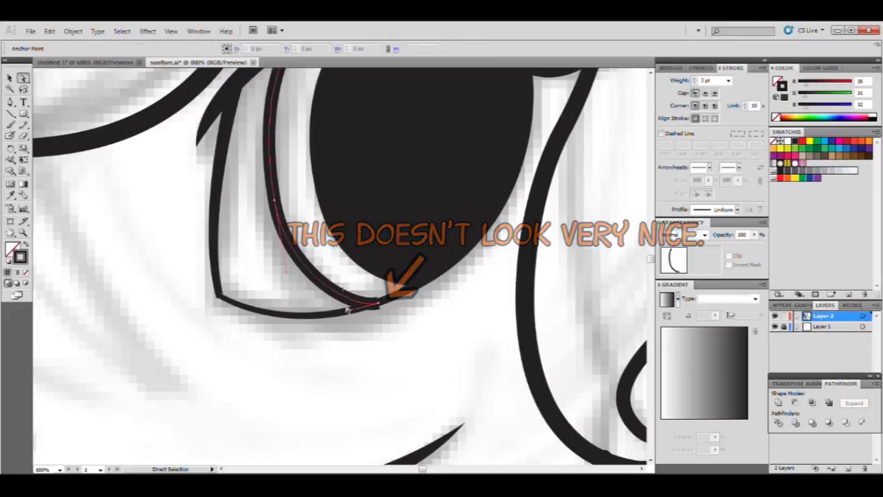
click(378, 307)
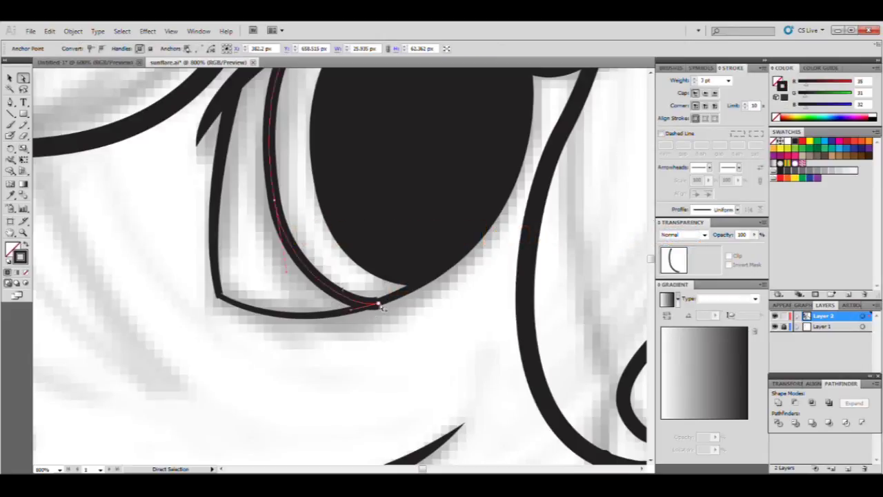
click(378, 305)
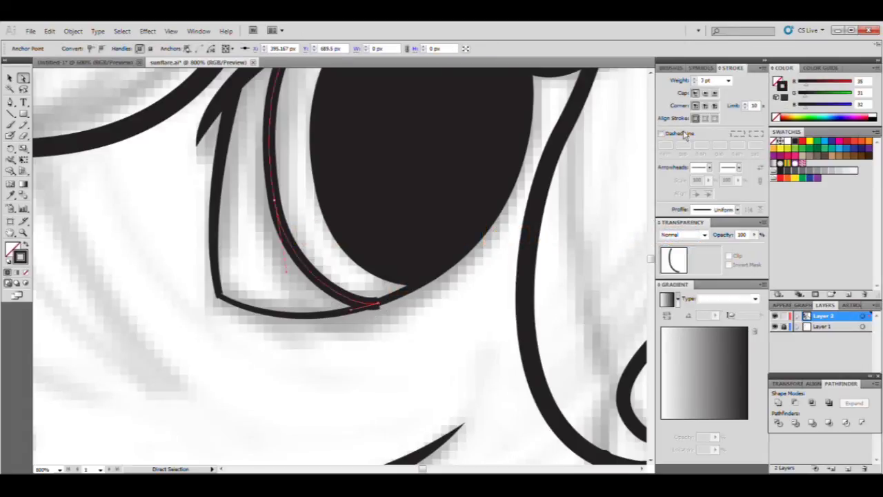
click(704, 94)
click(387, 359)
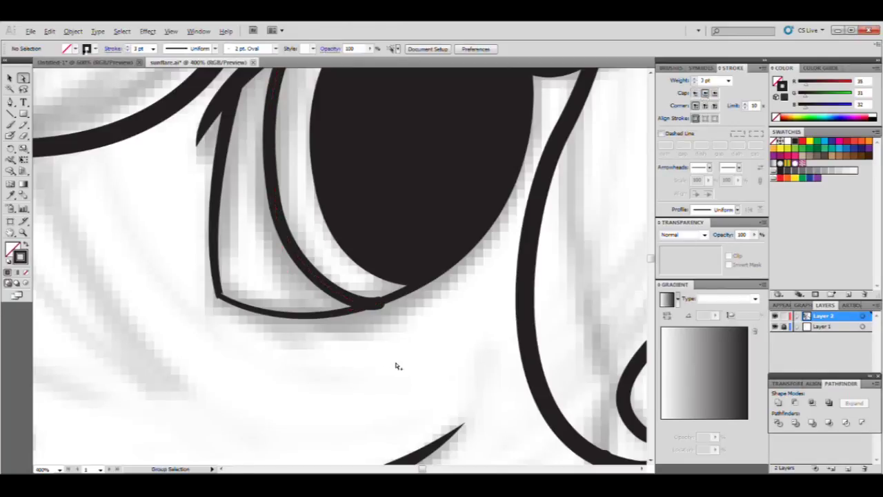
Add a width point near the lower end of the curved eye line and narrow its end with the Width tool.
scroll(398, 367, down, 2)
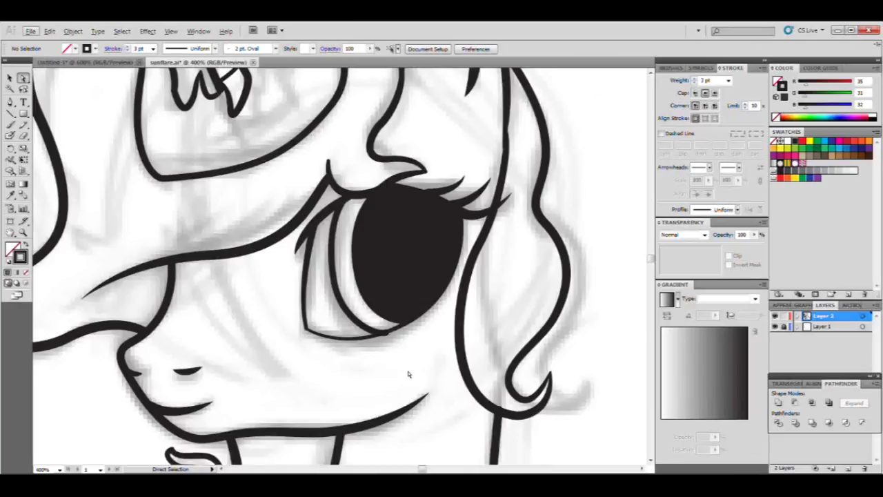
scroll(402, 366, up, 3)
drag(396, 339, 397, 352)
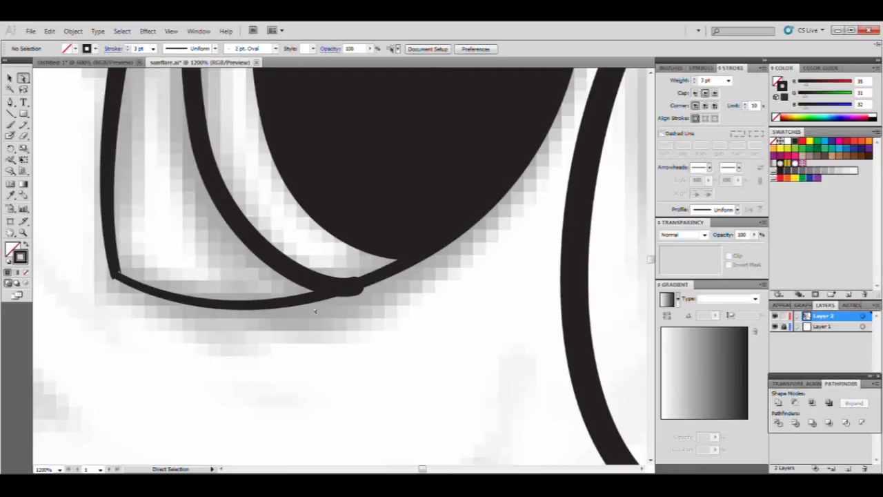
click(312, 283)
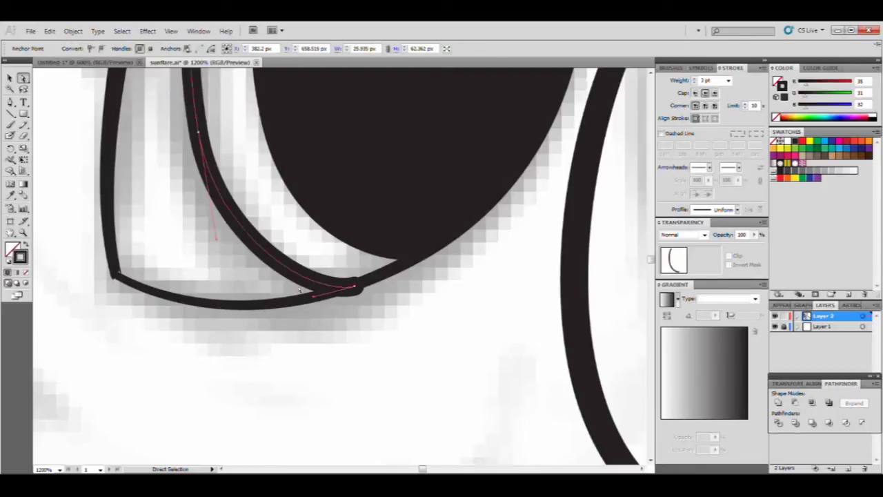
click(13, 161)
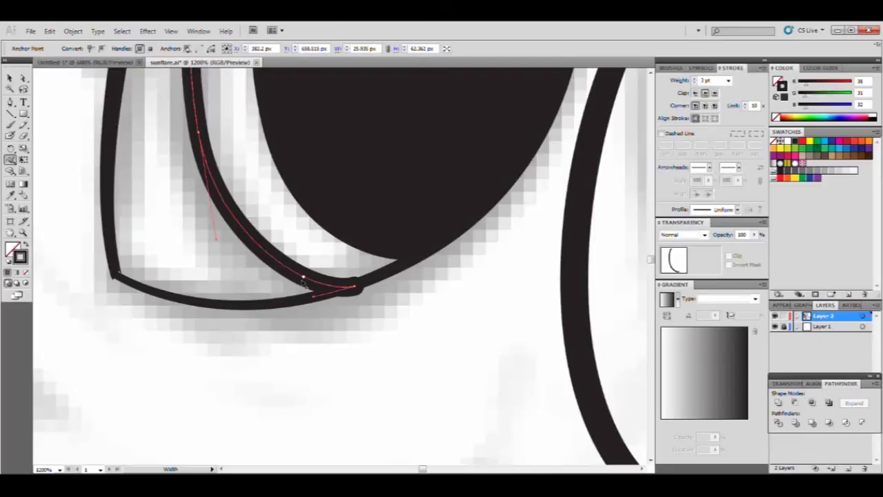
mouse_move(303, 281)
mouse_down()
mouse_move(312, 282)
mouse_move(296, 268)
mouse_move(300, 274)
mouse_up()
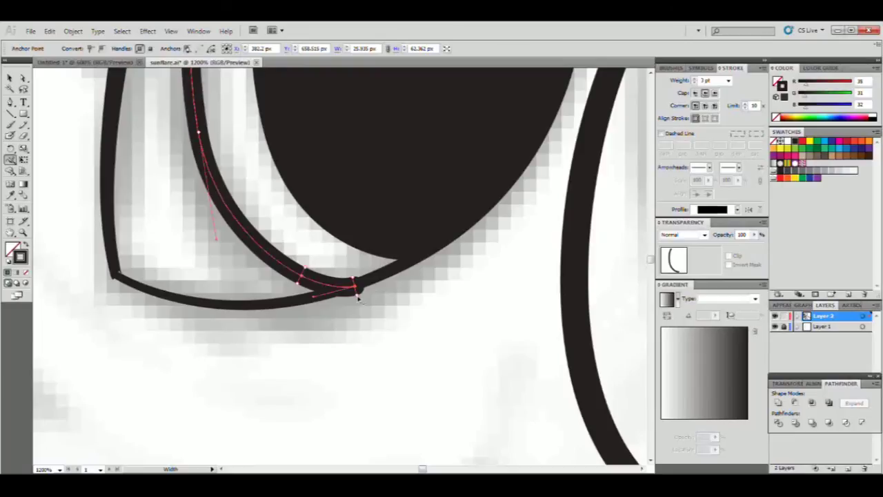
drag(358, 297, 357, 292)
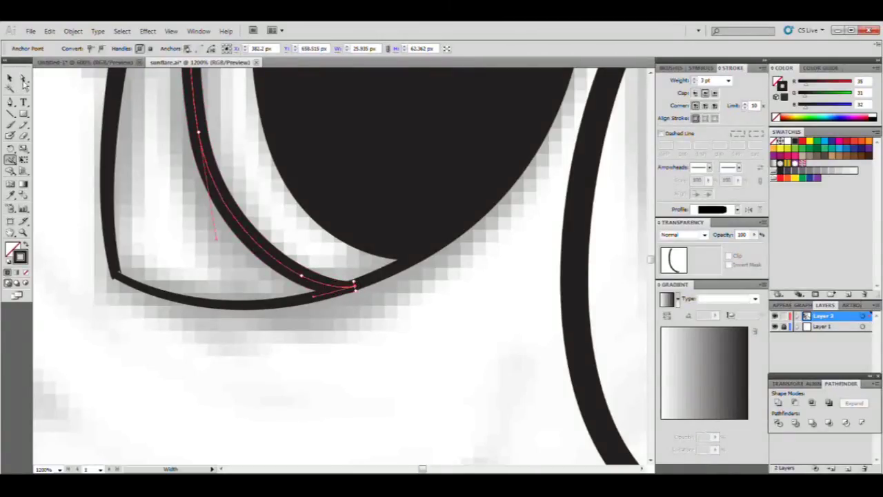
click(11, 78)
click(370, 385)
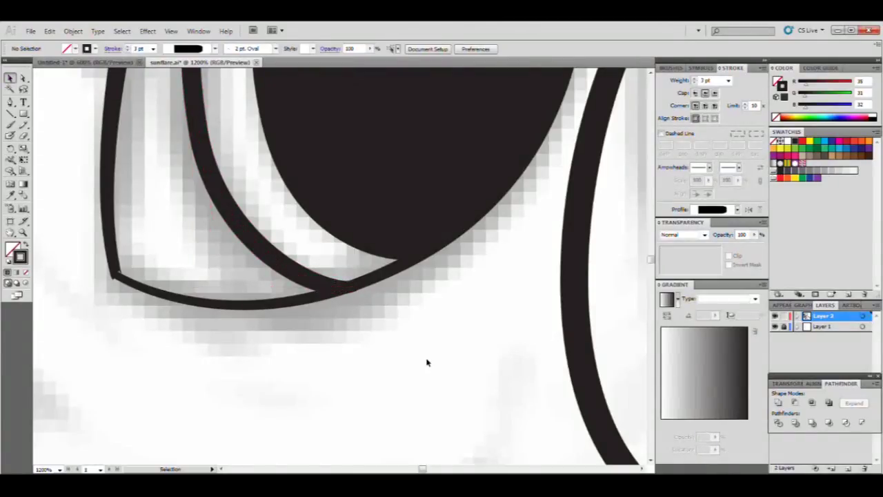
drag(426, 318, 416, 379)
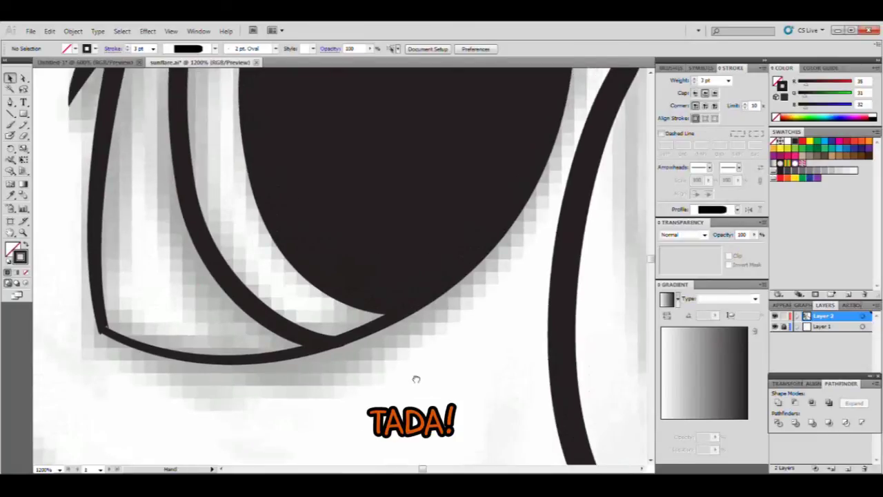
scroll(414, 391, down, 1)
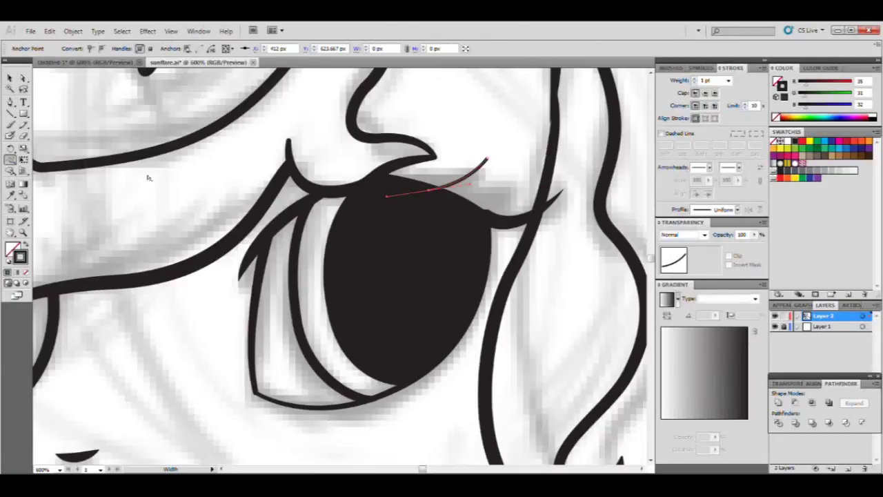
Widen the middle of the upper eyelash, and draw a second curved lash below it, thickened mid-stroke with the Width tool.
drag(449, 183, 488, 161)
key(p)
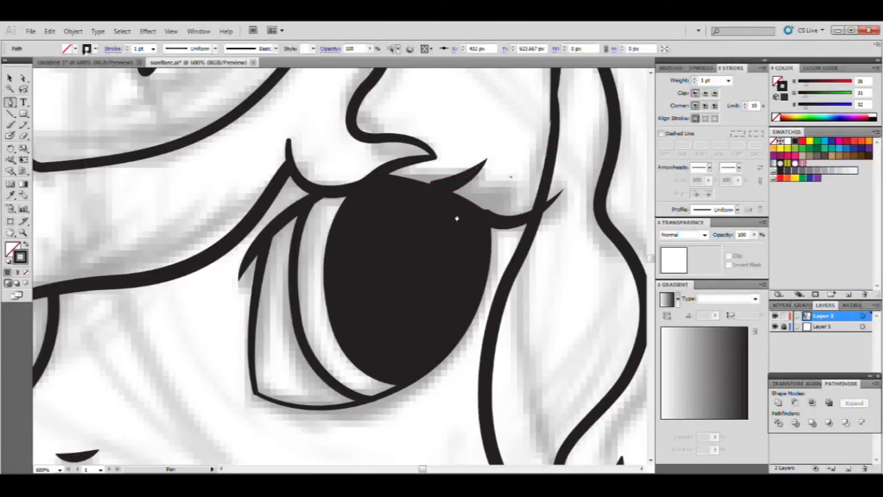
click(416, 216)
click(511, 178)
key(shift+w)
drag(482, 199, 471, 211)
key(v)
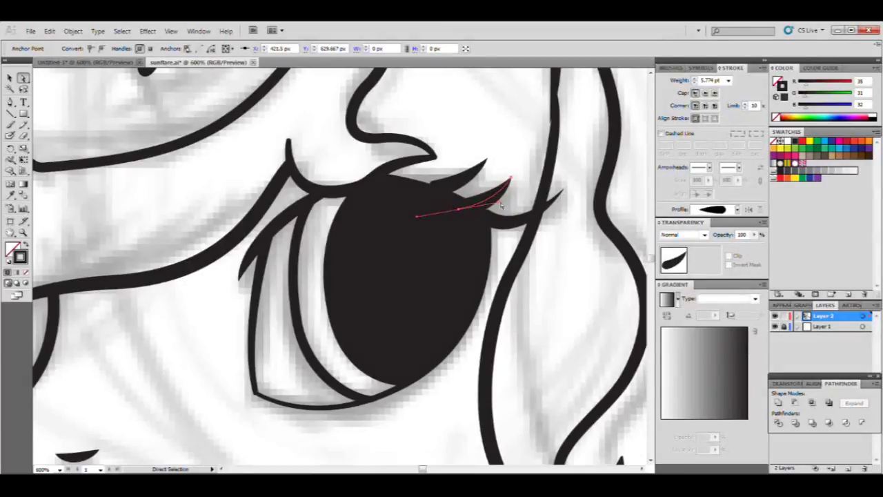
click(525, 276)
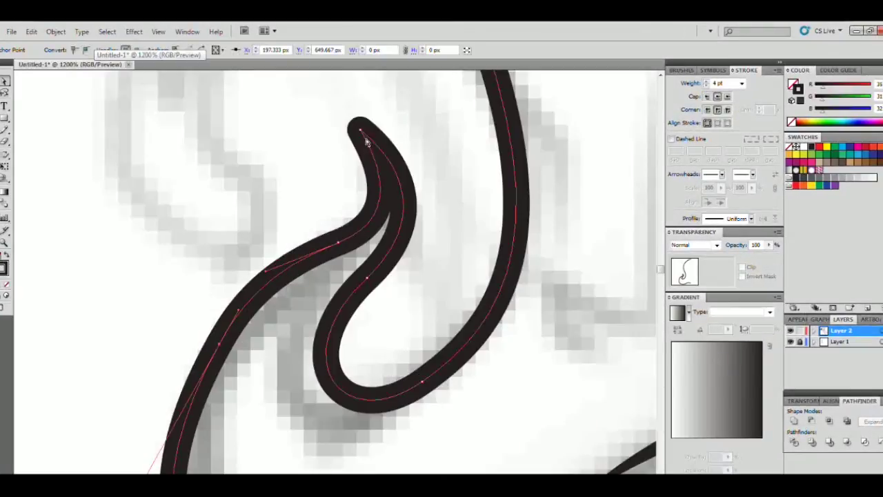
Add width points on both sides of the forelock curl's tip and narrow the tip to a point with the Width tool.
click(338, 243)
key(shift+w)
drag(368, 277, 370, 282)
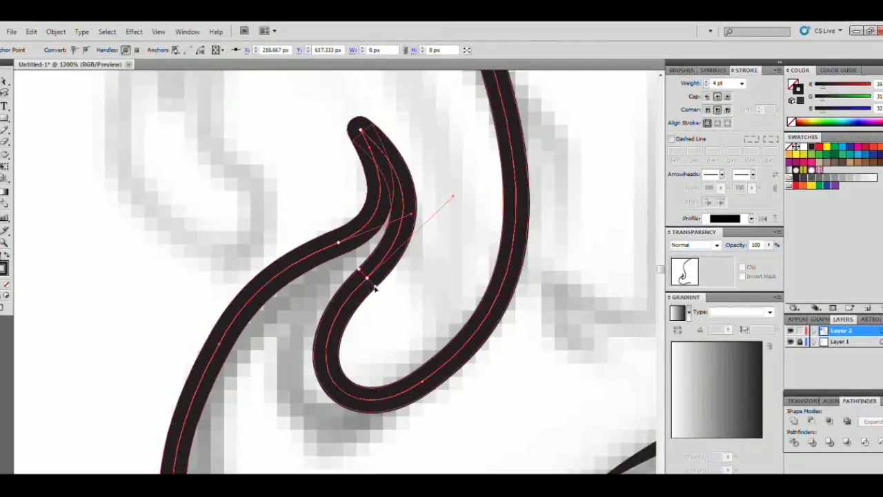
drag(369, 140, 362, 133)
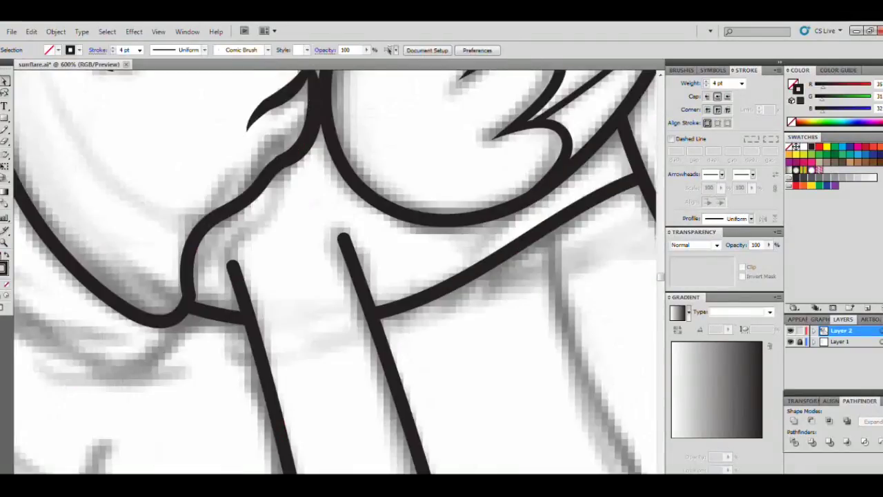
Add width points where the two straight leg lines meet the belly line, and taper their upper ends to points.
click(250, 323)
key(shift+w)
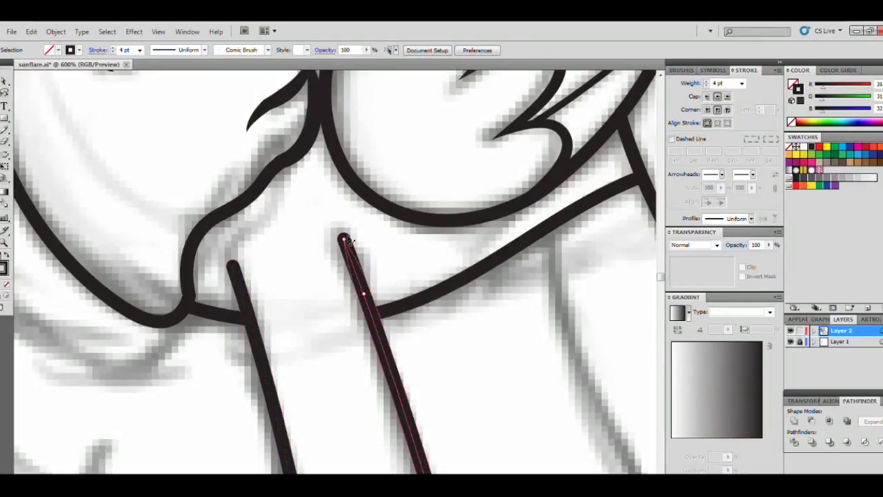
drag(347, 238, 345, 240)
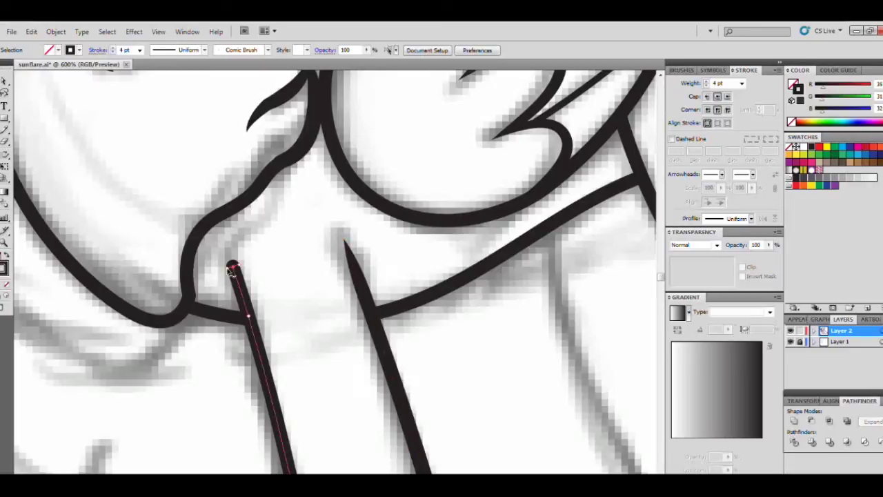
drag(233, 265, 233, 275)
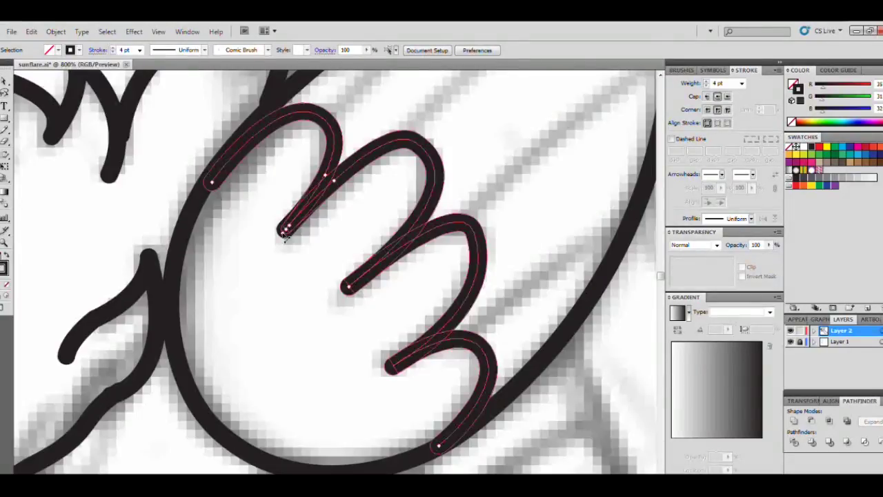
Taper the three inner tips of the scalloped feather line to points, adding width points where the scallops meet.
drag(285, 234, 286, 230)
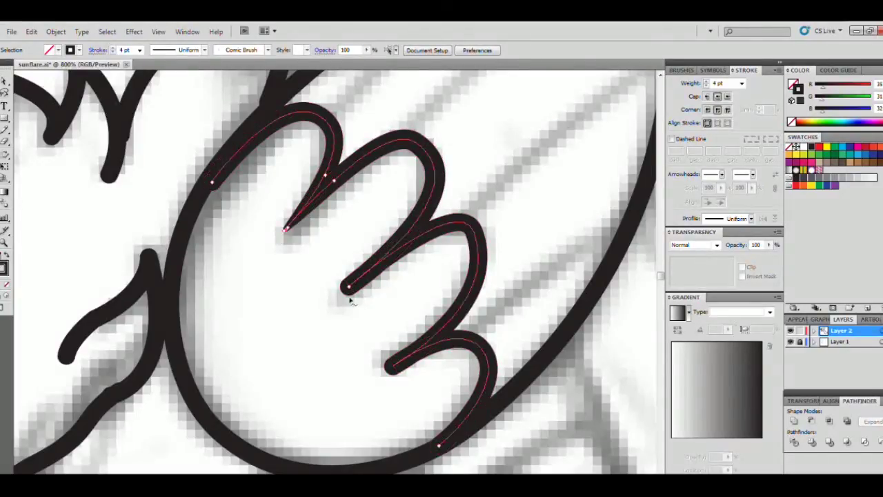
drag(405, 238, 410, 220)
drag(352, 293, 348, 285)
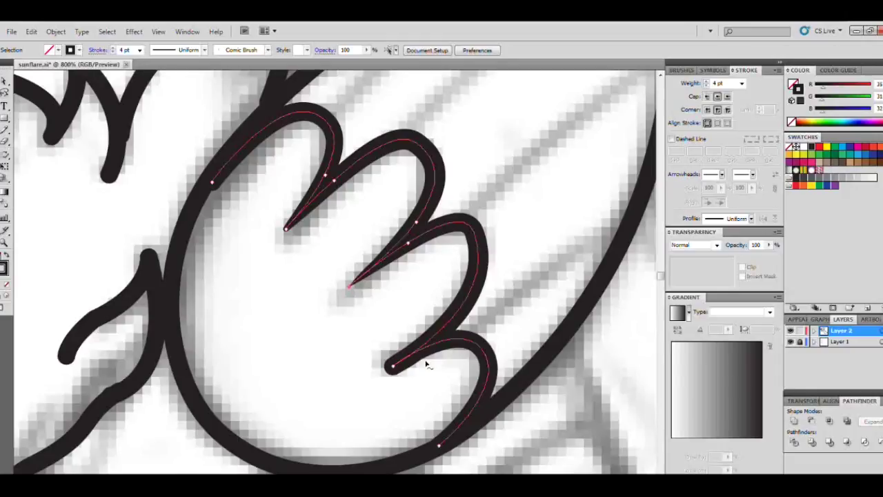
drag(440, 338, 451, 332)
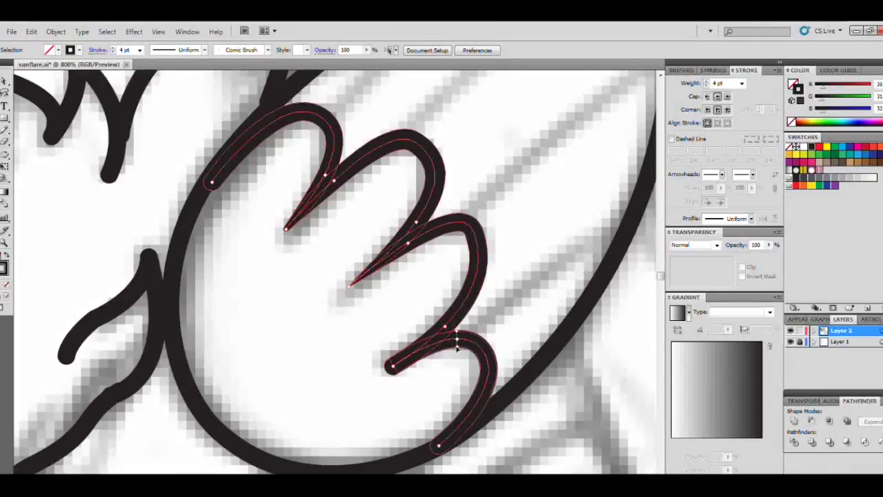
drag(390, 371, 395, 368)
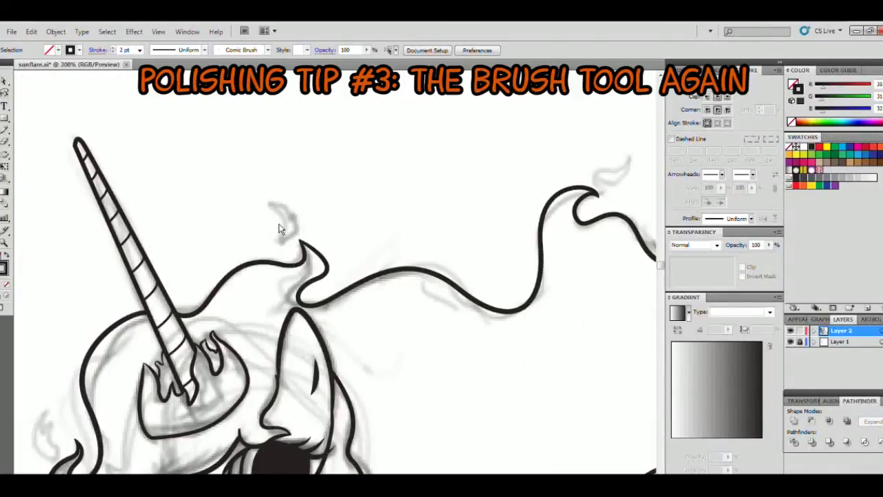
Paint the small loose flame wisps above the mane curls with the Paintbrush, using the 2 pt Comic Brush.
key(b)
mouse_move(281, 238)
mouse_down()
mouse_move(288, 217)
mouse_move(270, 203)
mouse_move(288, 215)
mouse_move(296, 206)
mouse_move(300, 225)
mouse_move(281, 243)
mouse_up()
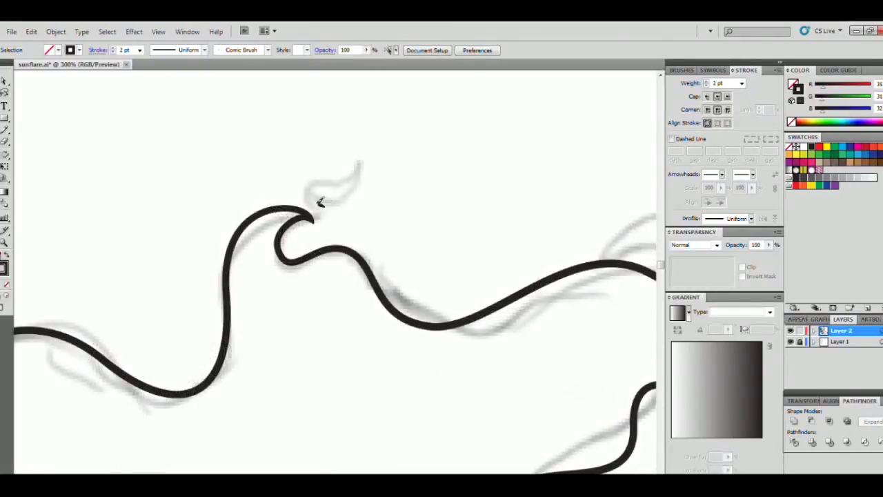
mouse_move(319, 202)
mouse_down()
mouse_move(310, 181)
mouse_move(335, 181)
mouse_move(360, 162)
mouse_move(341, 198)
mouse_move(328, 201)
mouse_up()
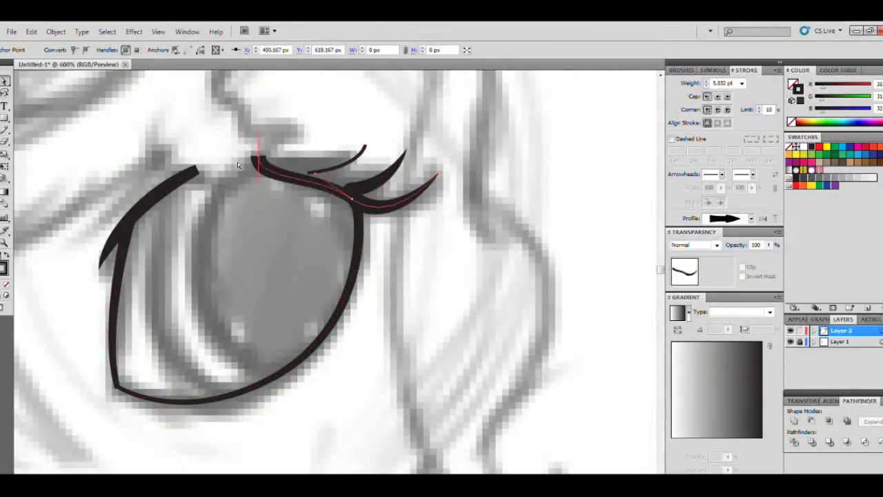
Trace the iris as a closed Pen shape under the upper eyelid and swap its stroke for a solid black fill.
click(203, 309)
click(401, 187)
click(304, 149)
click(267, 176)
key(shift+x)
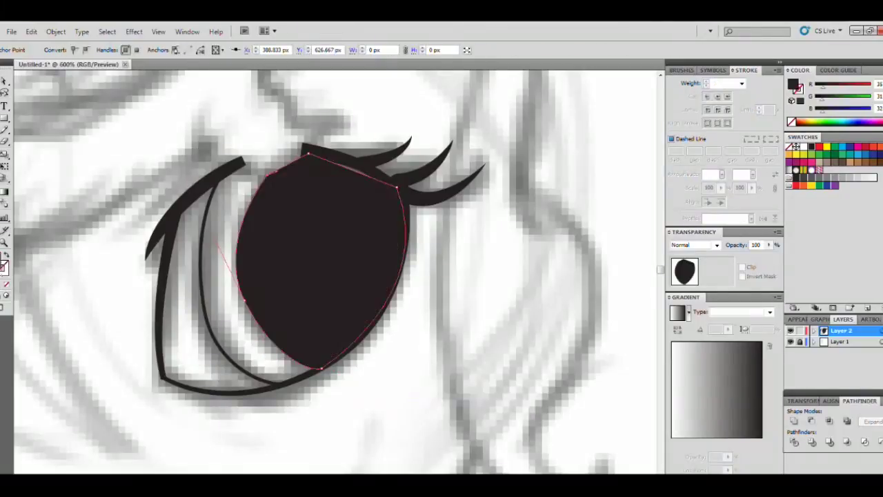
Draw the curved line rising from the muzzle to above the eye's inner corner, swapping the fill back to a stroke.
key(ctrl+plus)
key(ctrl+minus)
key(ctrl+minus)
click(85, 332)
drag(222, 285, 264, 278)
click(341, 209)
key(shift+x)
Draw the curved line from the brow line's end across the upper eyelid and trace the hooked ear base above it.
key(ctrl+plus)
key(ctrl+plus)
click(253, 170)
drag(325, 241, 449, 250)
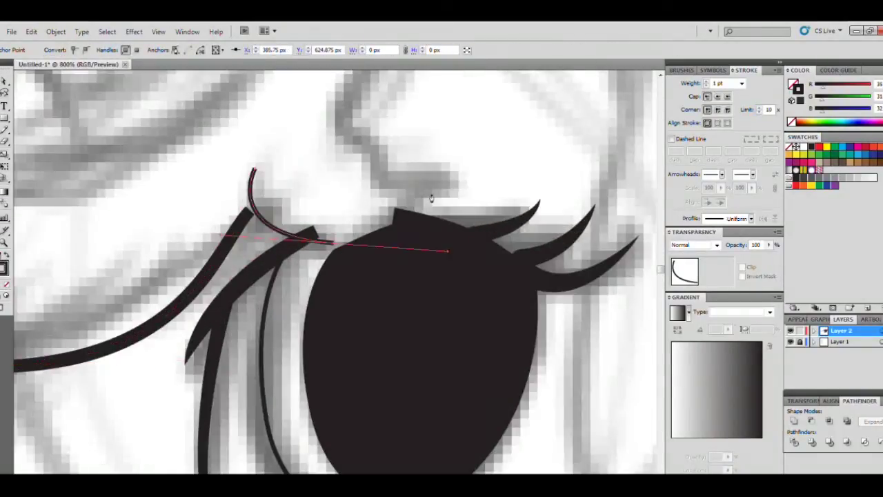
click(458, 189)
click(384, 104)
click(274, 307)
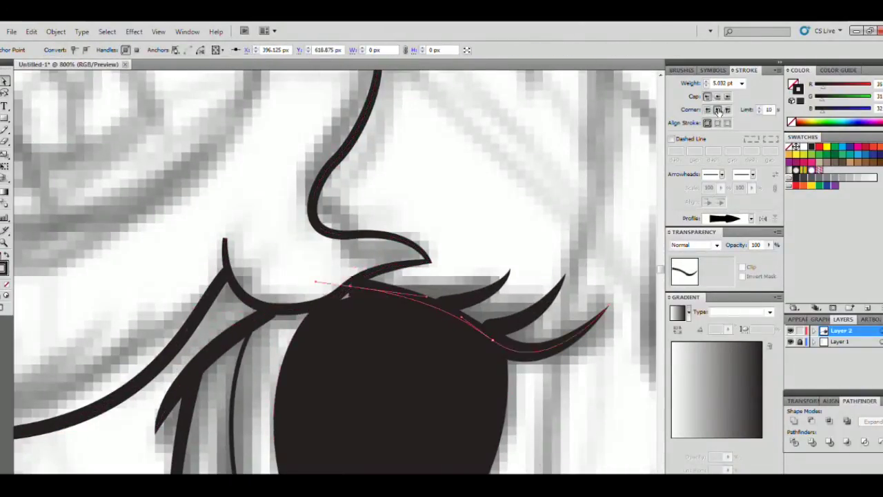
Apply round caps to the upper eyelid line and trace the chin and jaw line up to the cheek.
click(717, 96)
key(ctrl+minus)
click(163, 371)
click(446, 339)
click(526, 294)
Draw the nostril as a short 2 pt curve with a lens-shaped width profile, and trace the mouth line below it.
drag(172, 251, 200, 235)
click(752, 219)
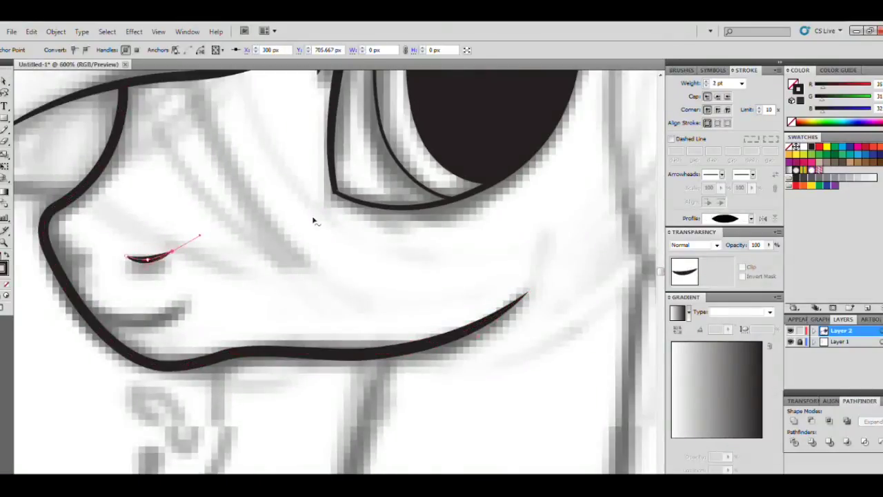
drag(314, 220, 358, 215)
click(119, 256)
click(133, 304)
click(231, 301)
key(ctrl+minus)
key(ctrl+minus)
key(ctrl+minus)
key(ctrl+minus)
key(ctrl+plus)
key(ctrl+plus)
key(ctrl+plus)
key(ctrl+plus)
click(282, 354)
key(ctrl+minus)
key(ctrl+minus)
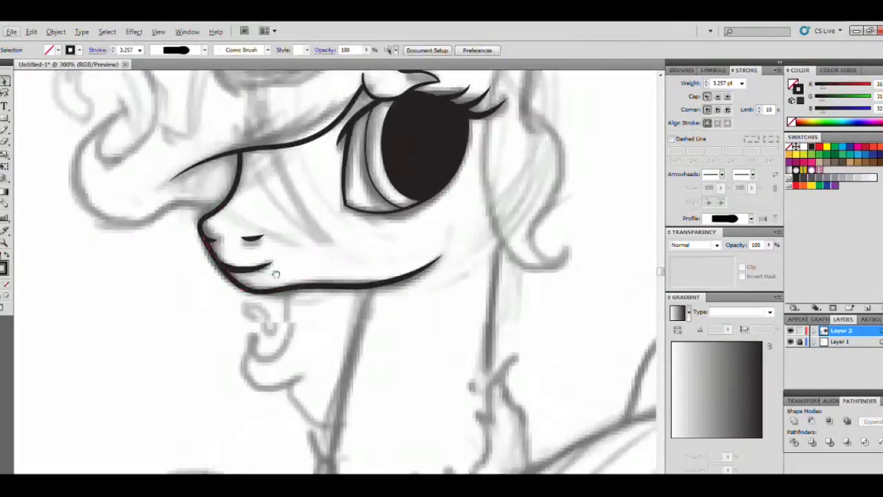
Trace the mane's upper outline with the Pen, following the sketched waves back from the head.
drag(276, 273, 335, 388)
key(p)
click(173, 197)
mouse_move(374, 161)
mouse_down()
mouse_move(443, 180)
mouse_move(479, 83)
mouse_up()
drag(328, 118, 403, 156)
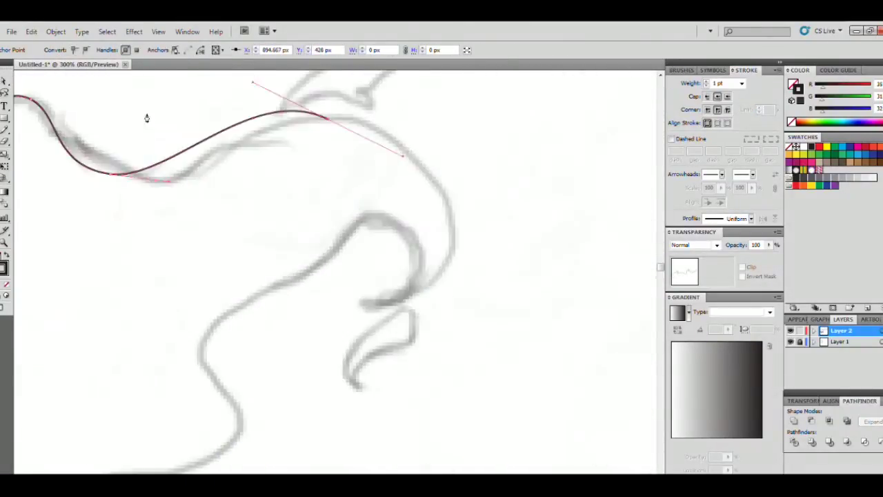
Finish the mane outline and trace the tail's outer edge with its curled tips as a 1 pt Pen path.
drag(268, 310, 182, 356)
drag(325, 380, 207, 207)
drag(414, 310, 508, 89)
drag(433, 181, 446, 250)
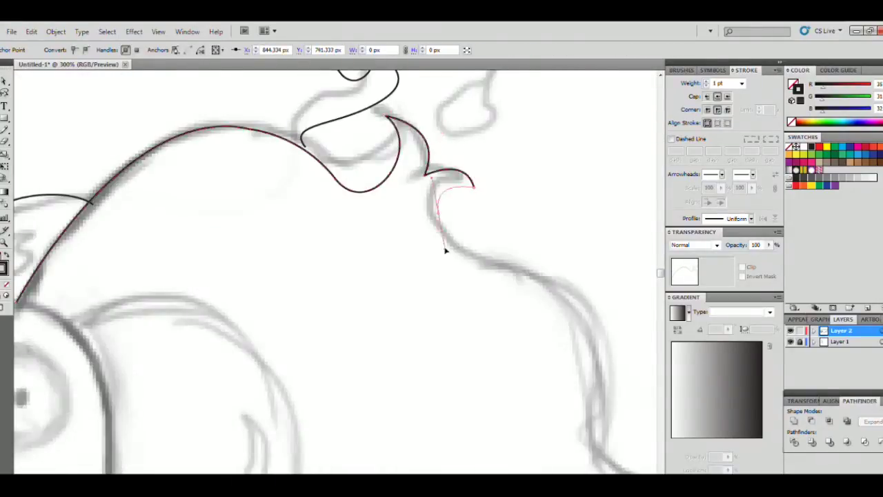
drag(492, 392, 603, 419)
key(ctrl+minus)
drag(438, 360, 400, 405)
mouse_move(192, 242)
mouse_down()
mouse_move(229, 152)
mouse_move(195, 176)
mouse_up()
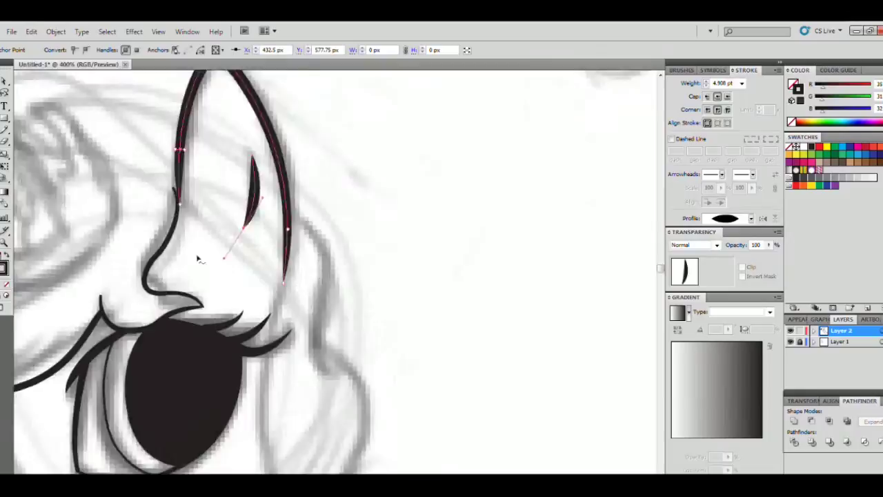
Select the 4 pt forelock outline and narrow its curled tip with the Width tool.
mouse_move(269, 265)
mouse_down()
mouse_move(257, 235)
mouse_move(379, 255)
mouse_up()
key(ctrl+minus)
click(227, 192)
key(ctrl+plus)
key(ctrl+plus)
key(ctrl+plus)
key(ctrl+plus)
key(ctrl+plus)
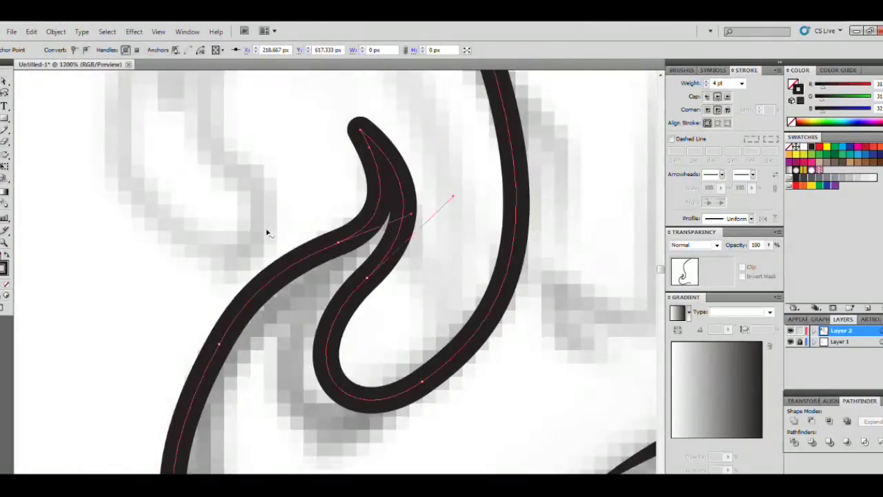
drag(360, 130, 366, 135)
Add a width point beside the tip of the wave-shaped curl in the mane's upper outline.
key(ctrl+minus)
key(ctrl+minus)
key(ctrl+minus)
key(ctrl+minus)
key(ctrl+minus)
drag(170, 205, 310, 449)
key(ctrl+plus)
key(ctrl+plus)
key(ctrl+plus)
key(ctrl+plus)
drag(338, 119, 338, 127)
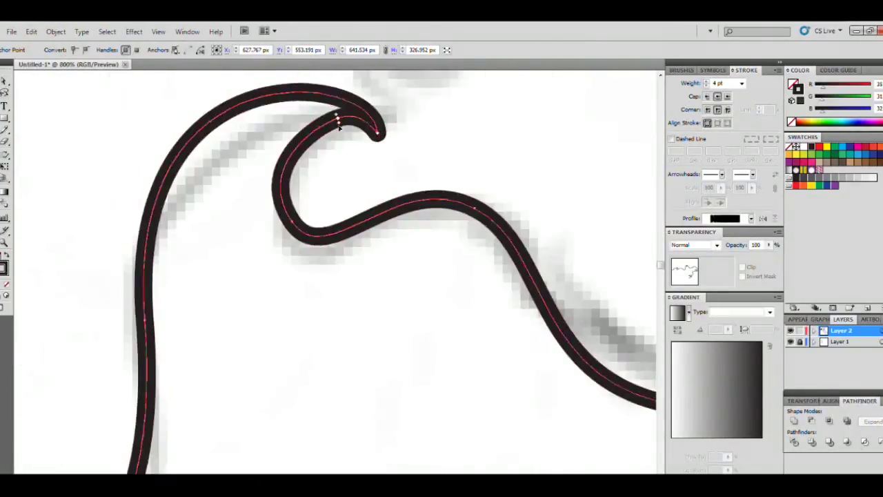